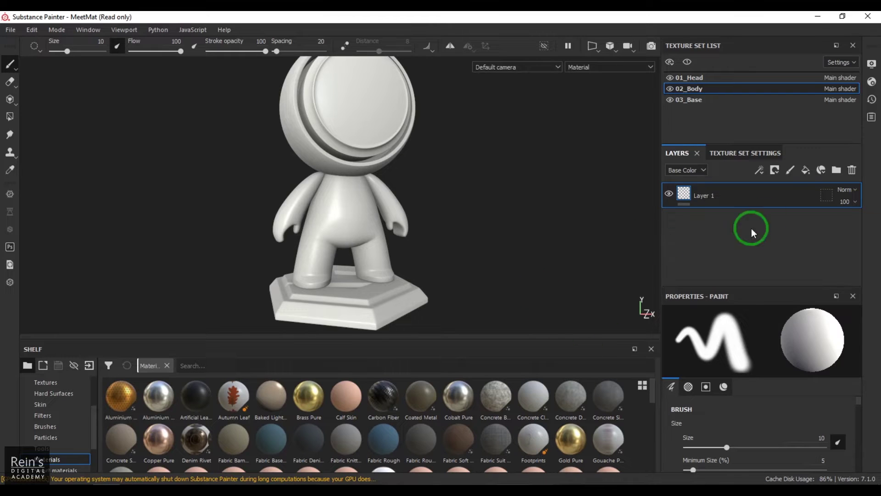
Step: Hide the 01_Head and 03_Base texture sets so only the 02_Body mesh shows
left_click(780, 170)
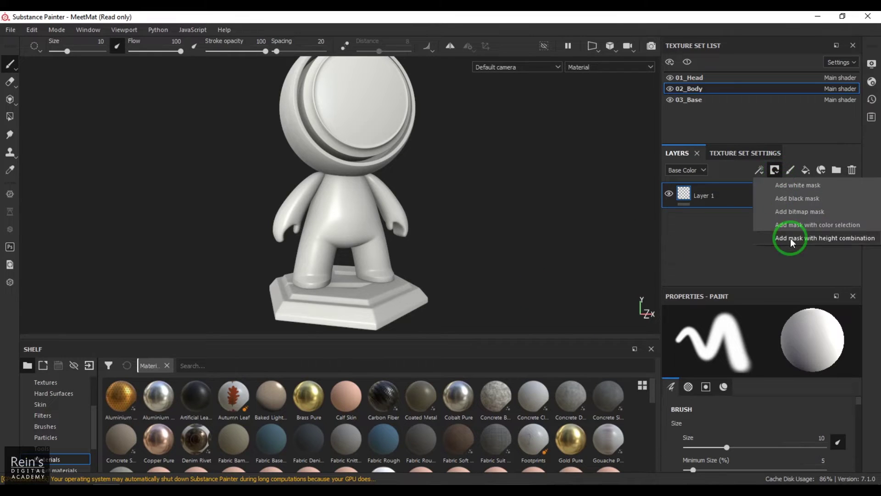
mouse_move(492, 256)
left_mouse_down("alt")
mouse_move(488, 246)
mouse_move(406, 235)
mouse_move(413, 244)
left_mouse_up("alt")
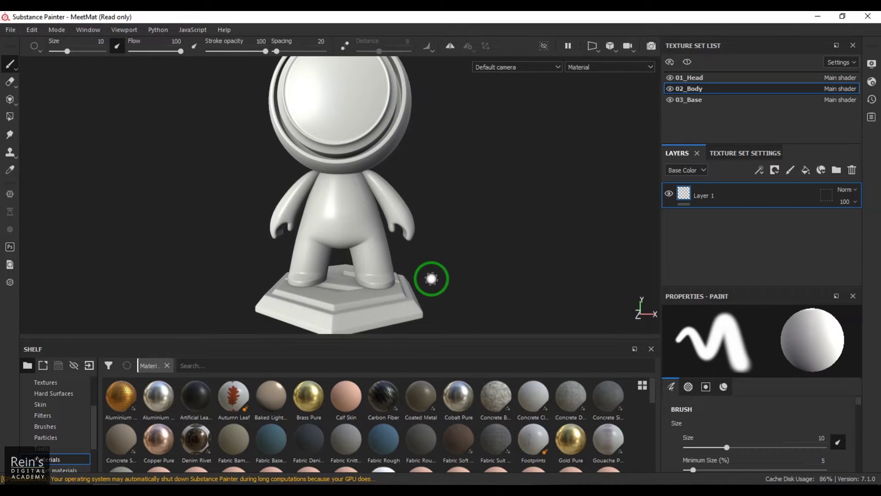
mouse_move(413, 246)
left_mouse_down("alt")
mouse_move(503, 255)
mouse_move(454, 252)
left_mouse_up("alt")
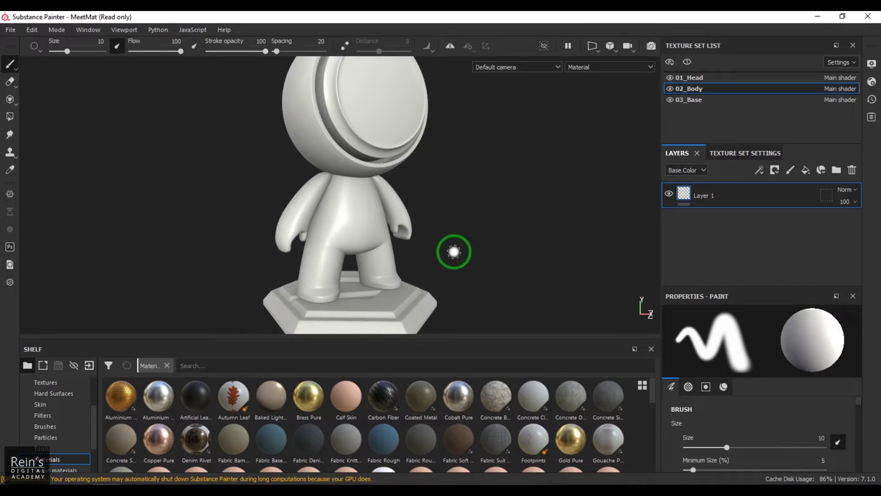
left_click(669, 78)
left_click(671, 99)
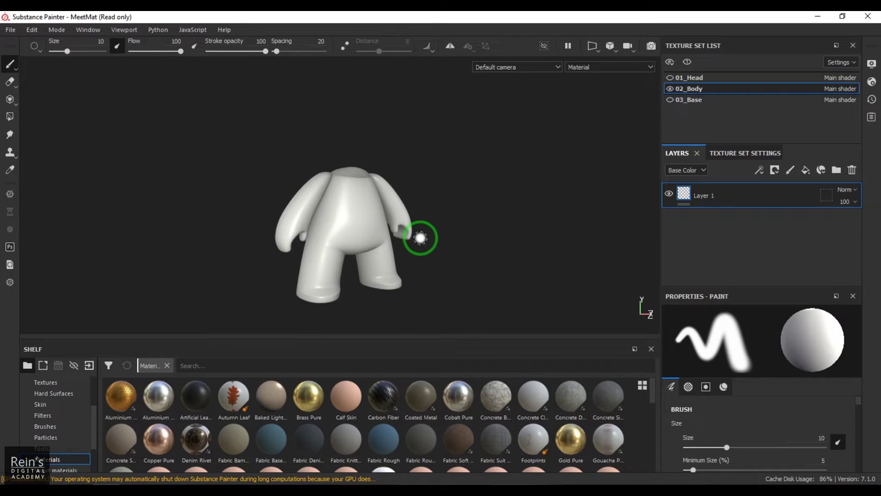
mouse_move(419, 238)
left_mouse_down("alt")
mouse_move(413, 295)
mouse_move(503, 281)
mouse_move(378, 256)
mouse_move(461, 262)
mouse_move(485, 282)
left_mouse_up("alt")
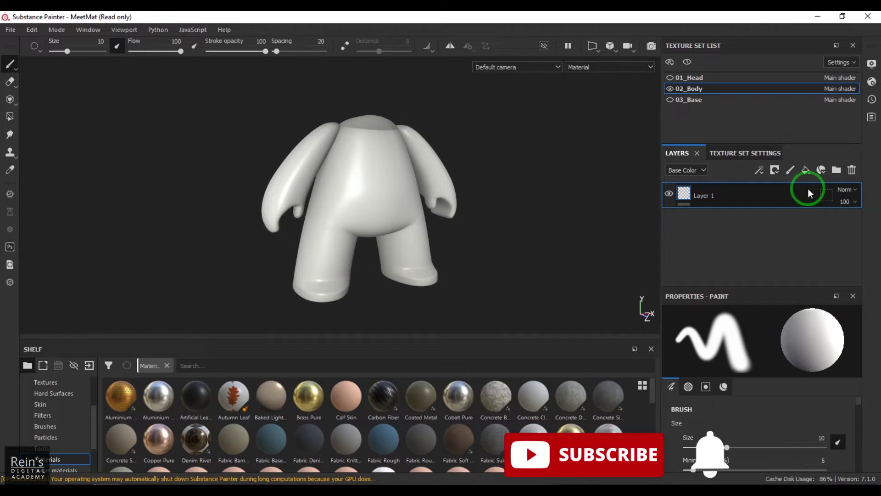
Step: Add a fill layer to 02_Body and delete the old Layer 1
left_click(807, 171)
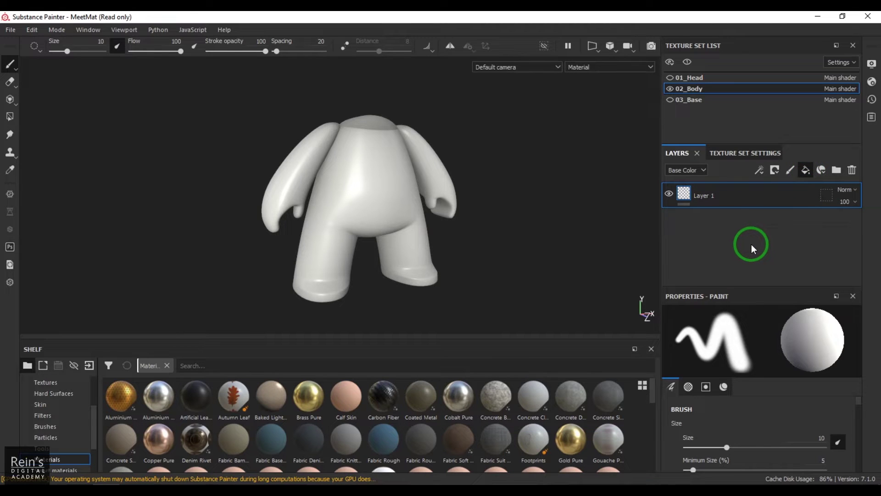
left_click(727, 221)
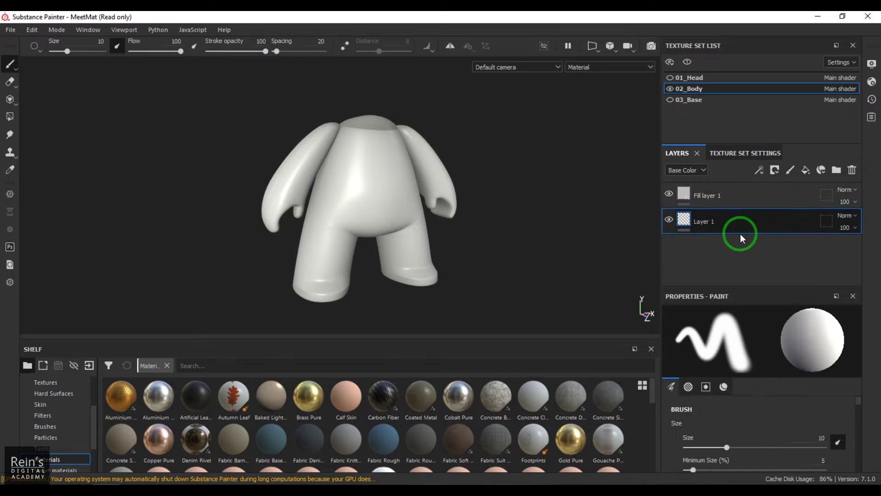
left_click(852, 169)
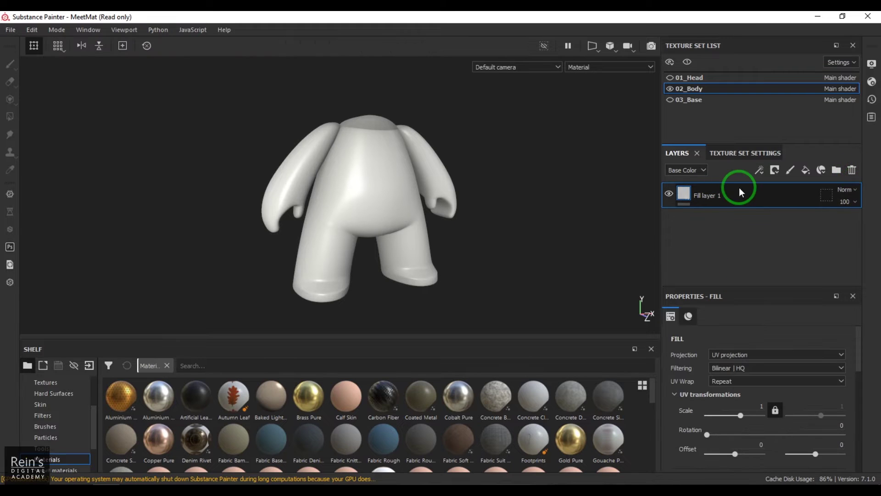
Step: Browse the procedural textures offered for the fill layer's Height channel
scroll(792, 384, "down", 5)
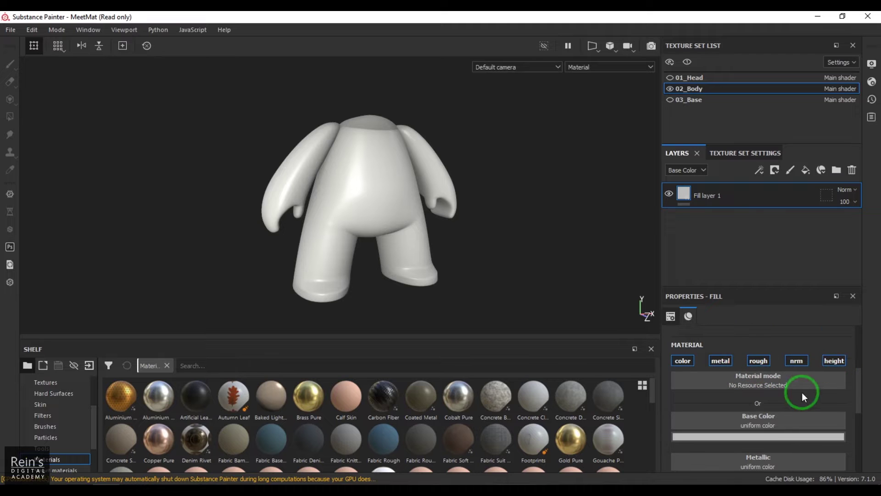
scroll(802, 392, "down", 6)
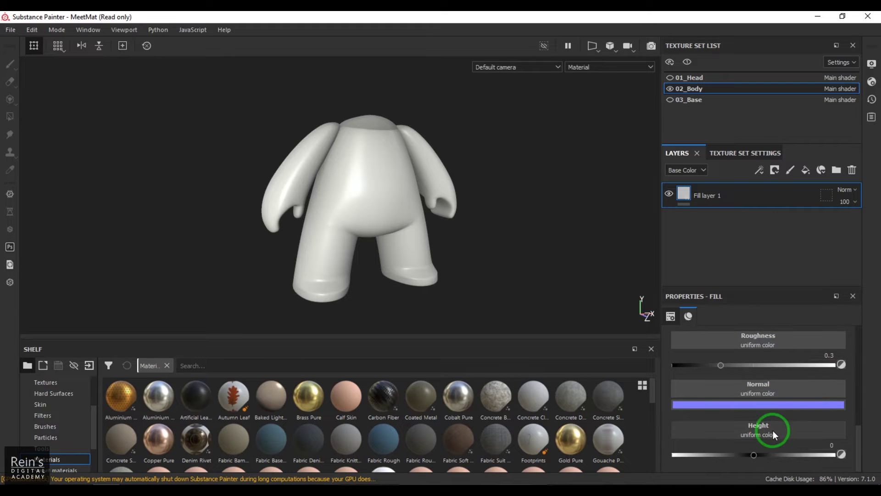
left_click(773, 431)
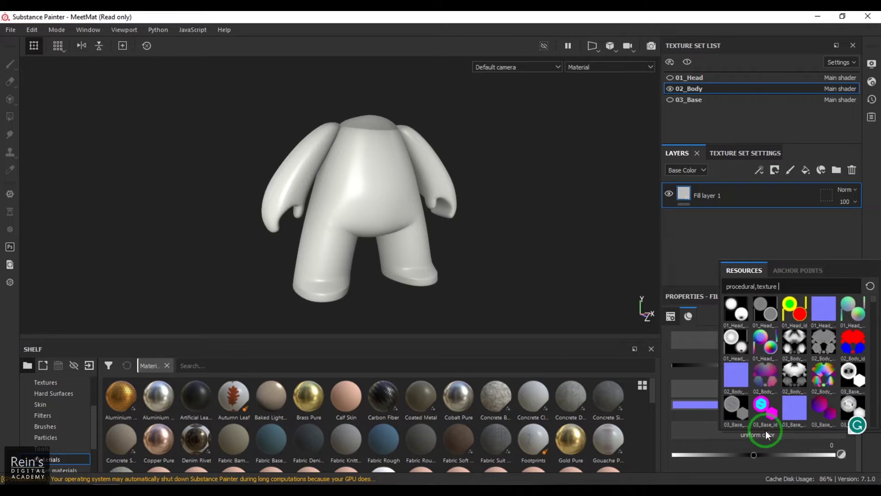
left_click(772, 431)
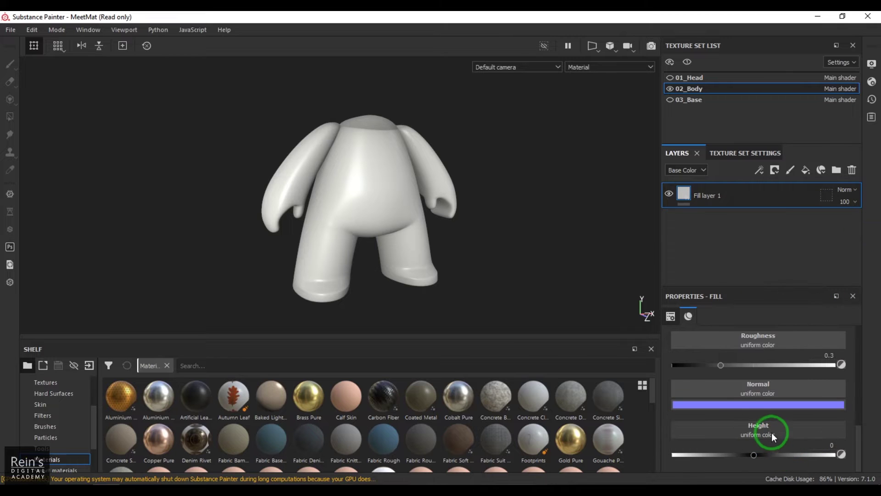
scroll(791, 406, "down", 3)
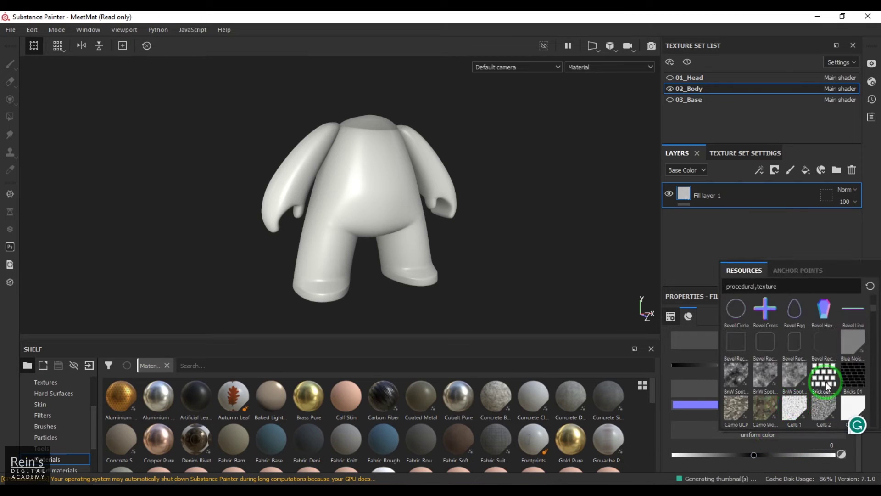
mouse_move(824, 385)
scroll(823, 383, "down", 3)
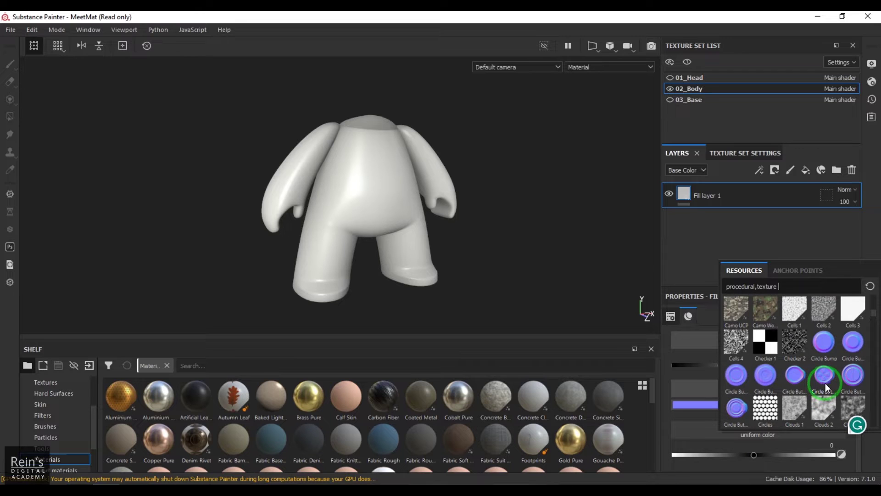
scroll(826, 387, "down", 3)
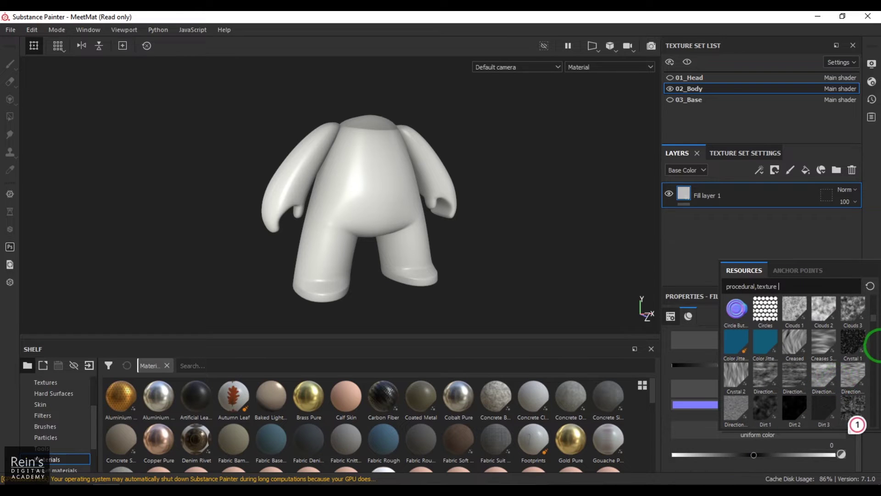
scroll(874, 324, "up", 2)
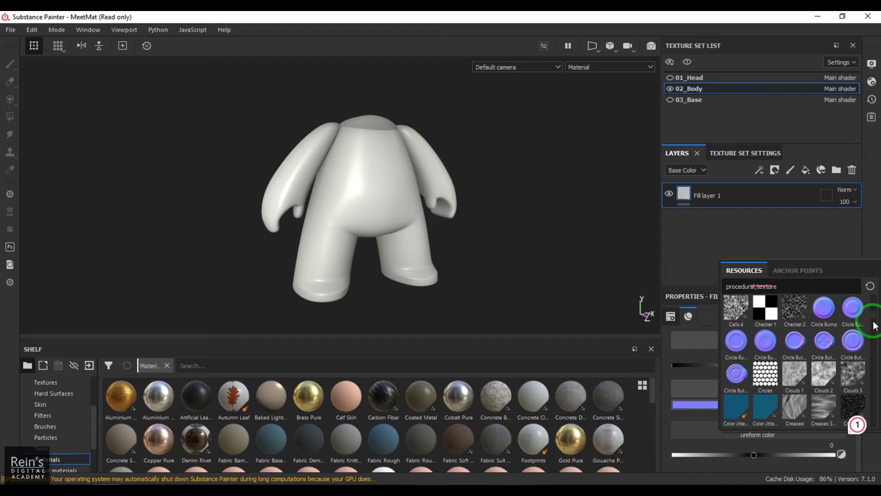
Step: Use Clouds 3 as the fill layer's height texture
left_click(855, 370)
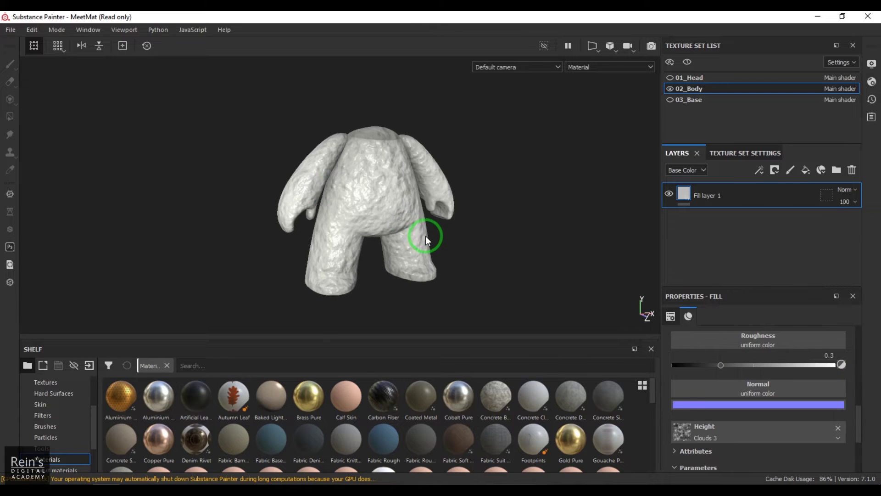
scroll(426, 236, "up", 2)
scroll(427, 236, "down", 2)
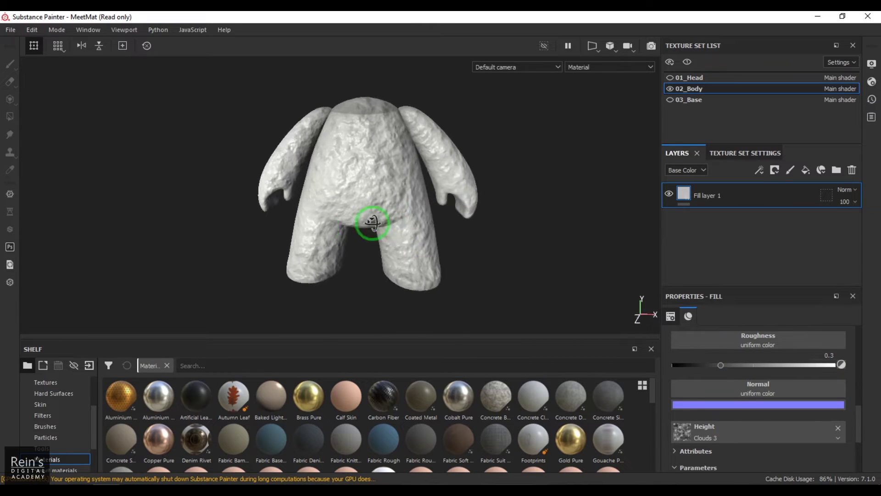
scroll(426, 232, "up", 2)
left_click_drag(425, 232, 452, 240, "alt")
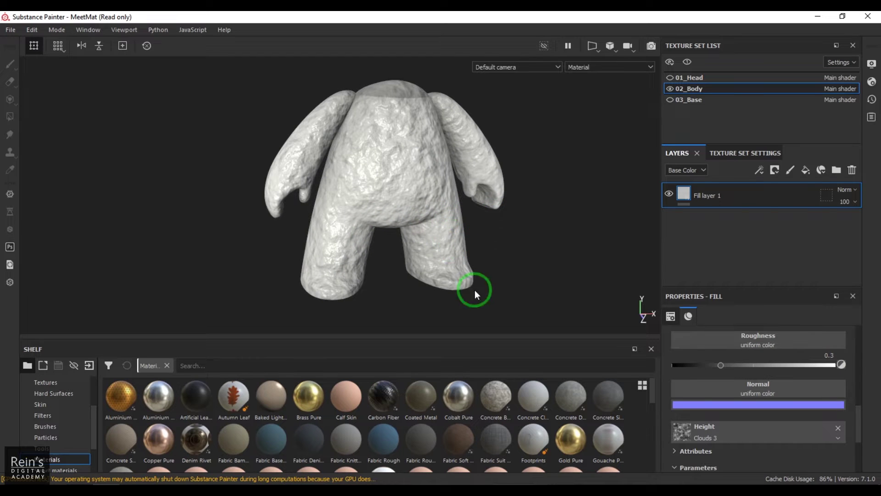
Step: In Shader Settings, toggle Displacement & Tessellation off and on and set Subdivision Count to 6
left_click(872, 82)
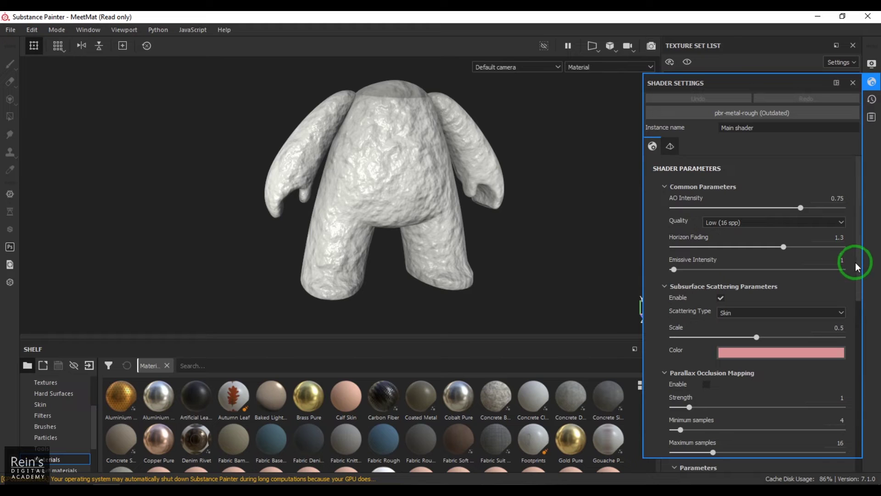
left_click_drag(861, 247, 870, 369)
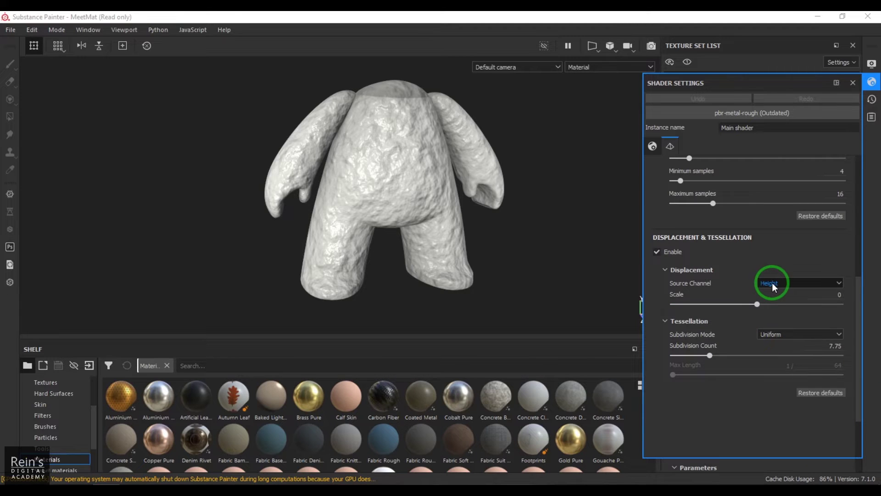
left_click(671, 253)
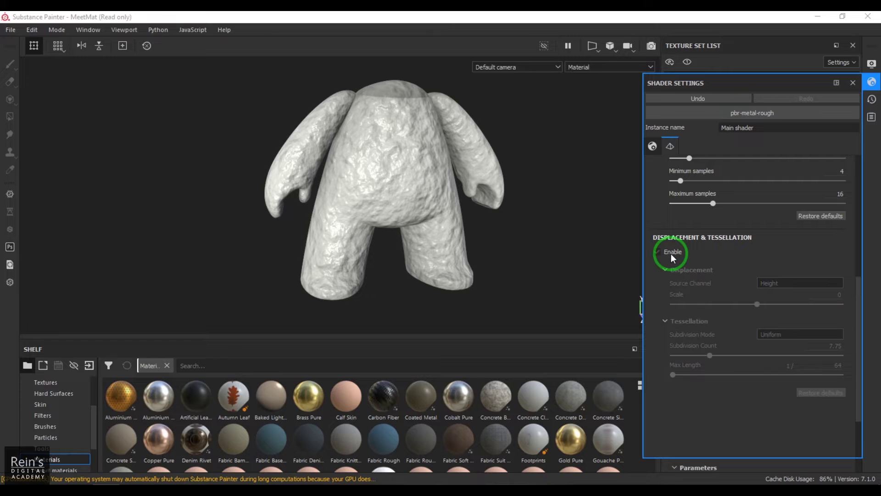
left_click(671, 253)
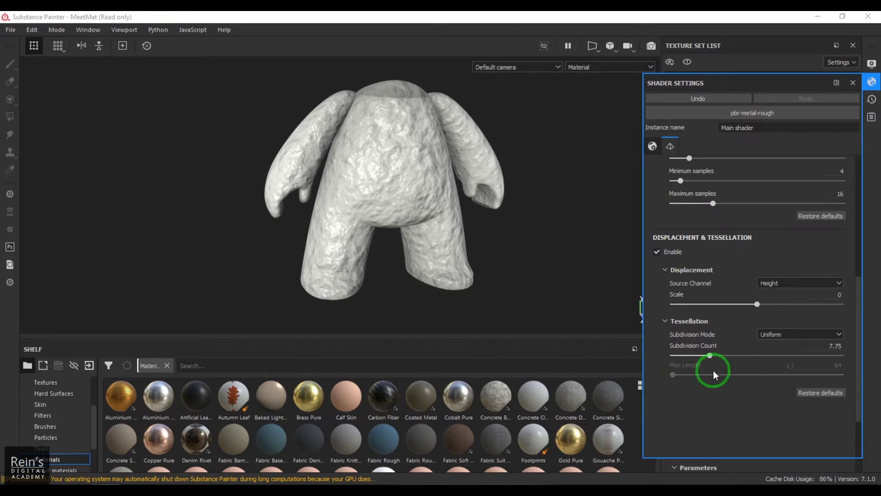
left_click_drag(710, 354, 694, 357)
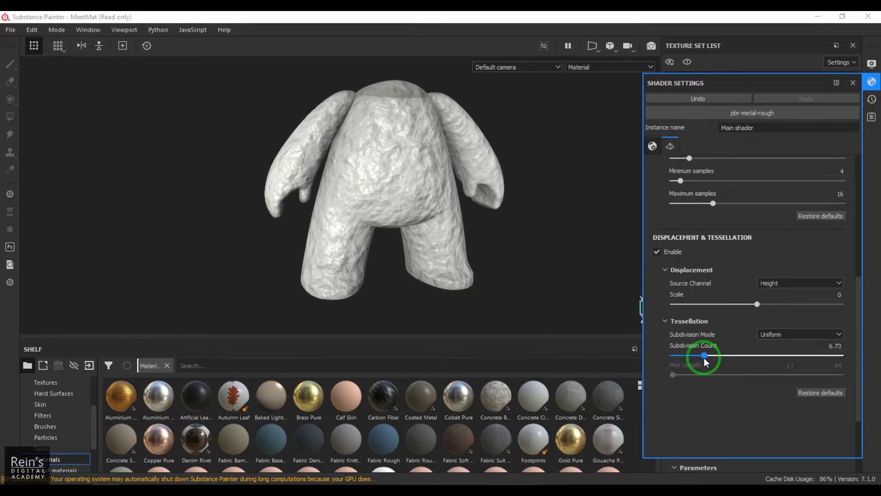
left_click_drag(807, 346, 852, 351)
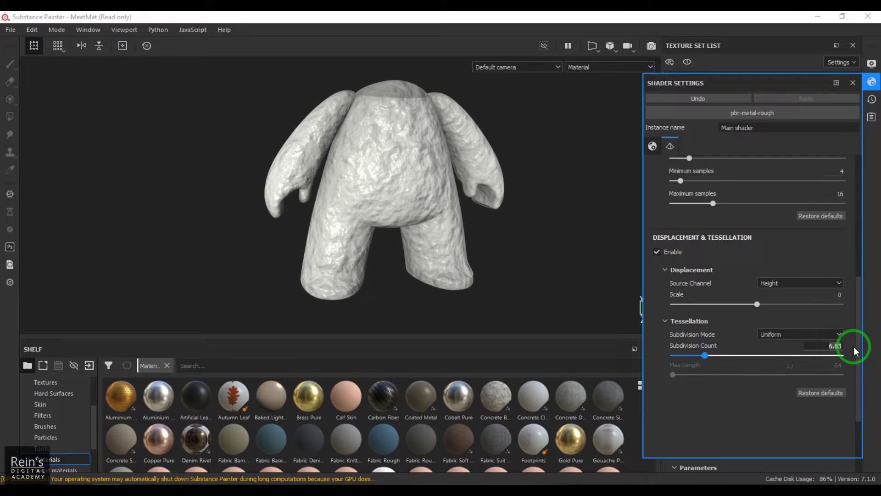
type("6")
key("Return")
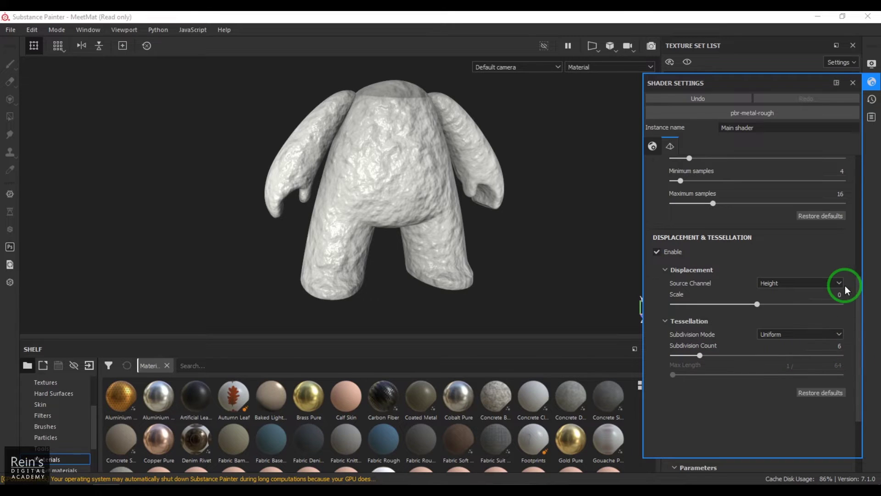
Step: Turn on Show mesh wireframe in the viewport display settings
left_click(871, 65)
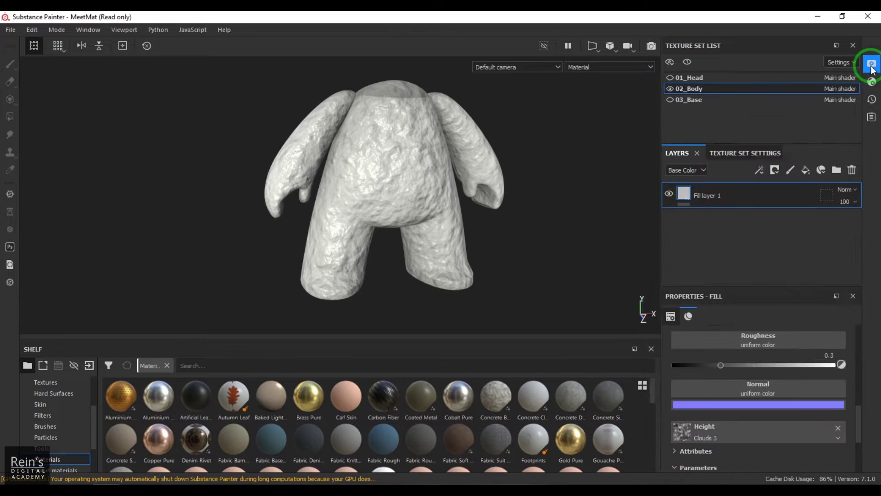
left_click(871, 65)
scroll(737, 275, "down", 15)
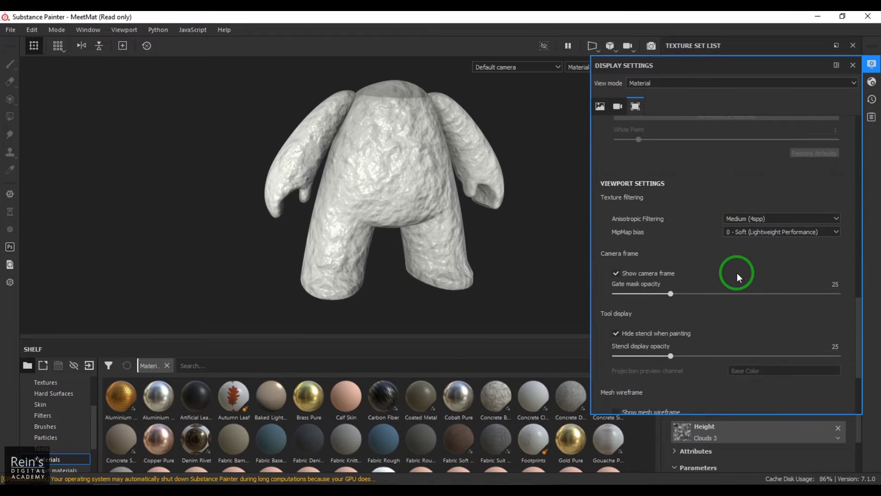
scroll(737, 273, "down", 4)
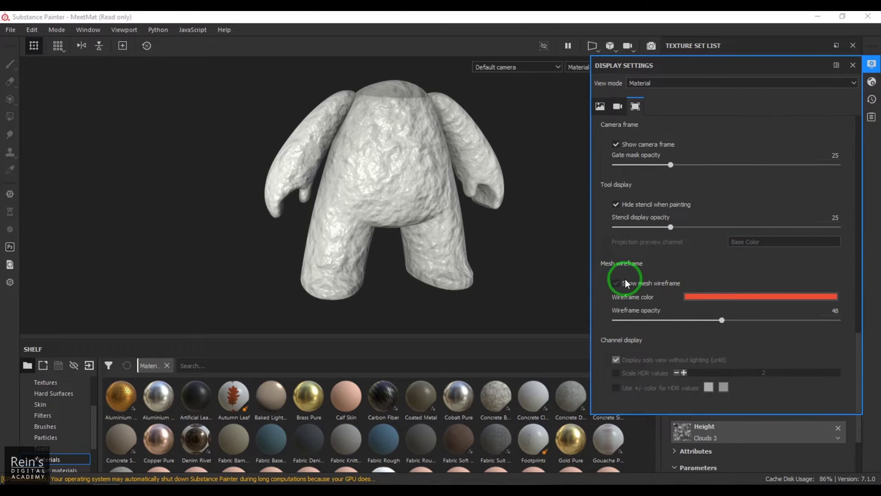
left_click(616, 282)
left_click(853, 65)
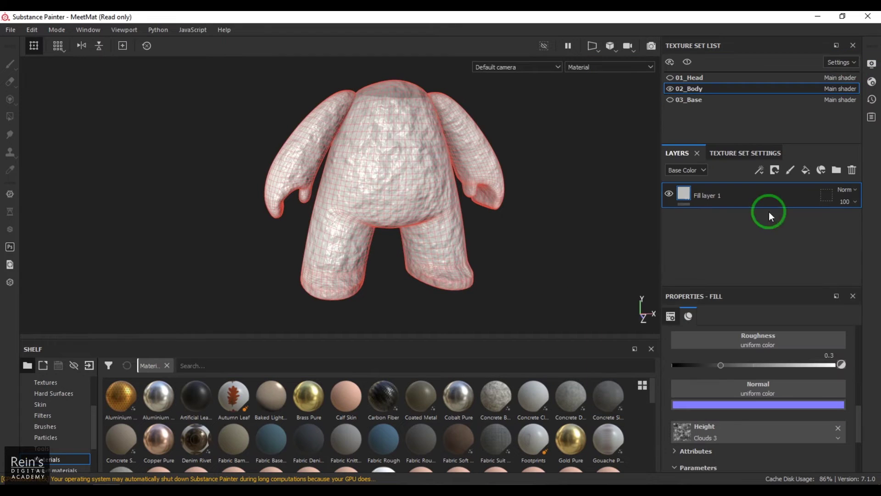
left_click_drag(393, 242, 445, 229, "alt")
Step: Set the displacement scale to 0.1 and drag the subdivision count to about 10
left_click(783, 425)
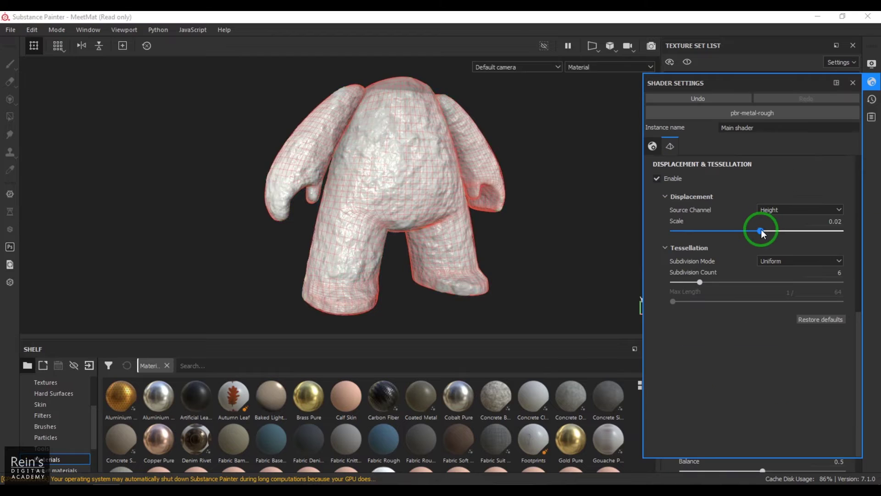
left_click_drag(761, 230, 765, 232)
left_click(829, 221)
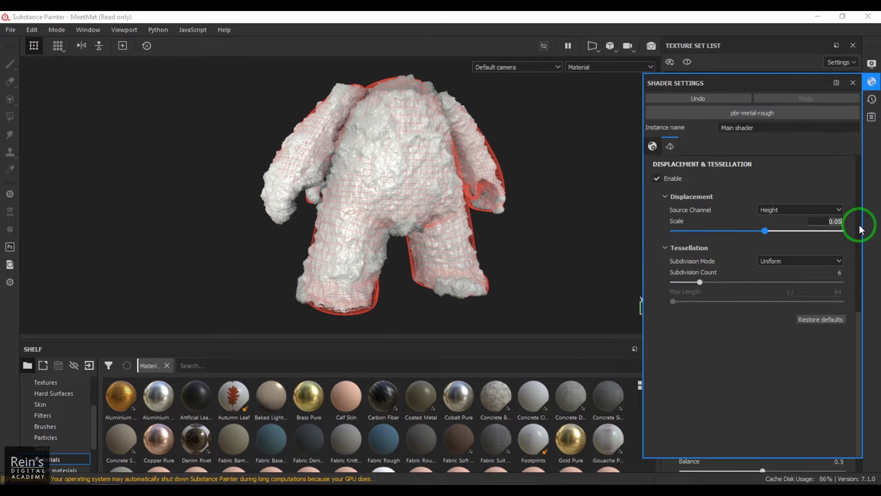
key("BackSpace")
key("BackSpace")
type("1")
key("Return")
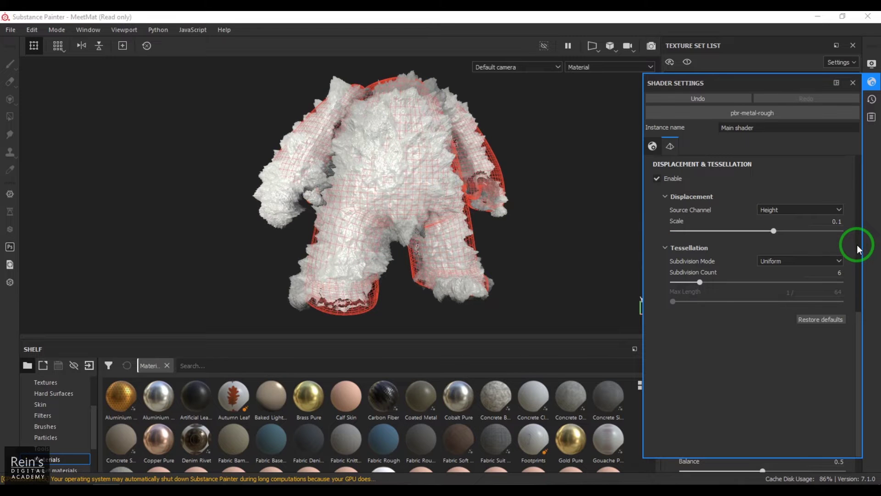
left_click_drag(517, 205, 497, 199, "alt")
left_click(833, 222)
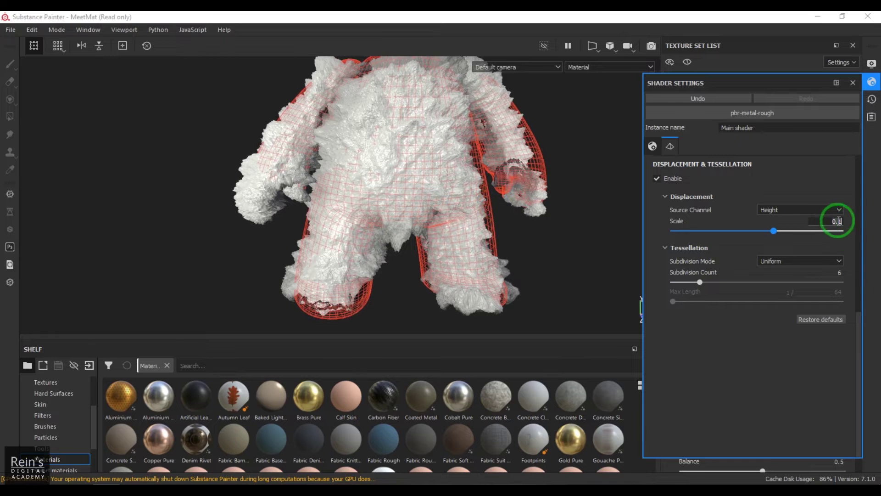
left_click_drag(814, 285, 722, 284)
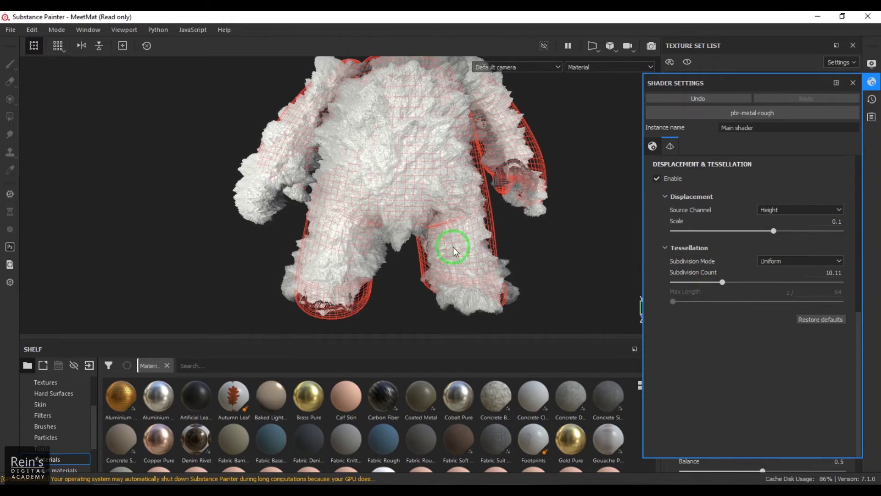
Step: Set the displacement scale to 0 to see the body flattened
left_click_drag(454, 246, 626, 261, "alt")
right_click_drag(626, 262, 459, 155, "alt")
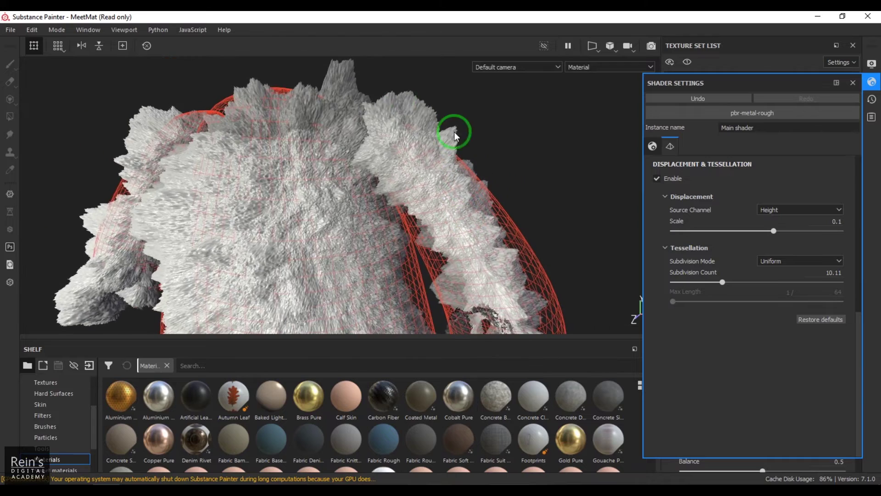
left_click_drag(519, 239, 477, 193, "alt")
left_click(820, 221)
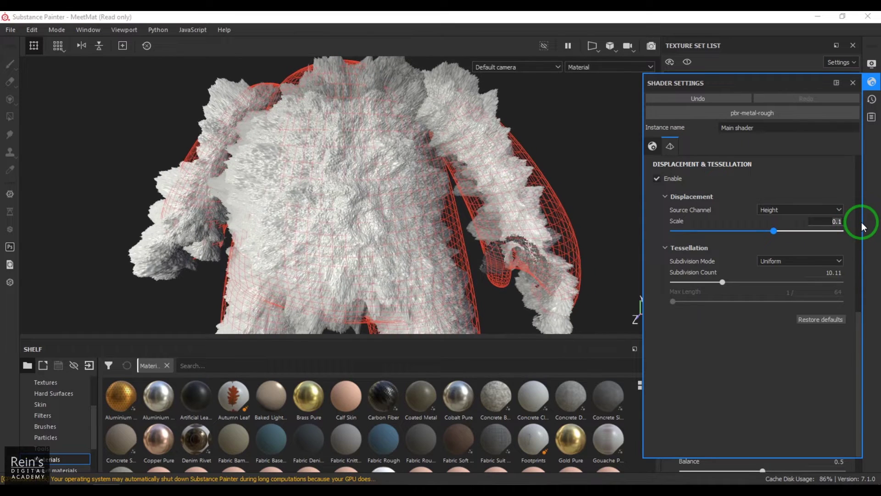
key("Return")
left_click_drag(862, 225, 878, 256, "alt")
Step: Restore displacement scale 0.1 and round the subdivision count to 10
left_click(840, 221)
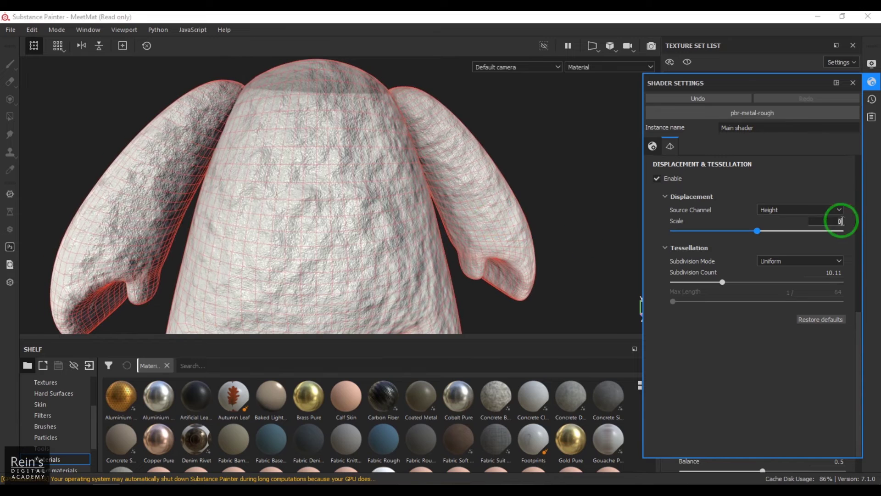
type(".1")
key("Return")
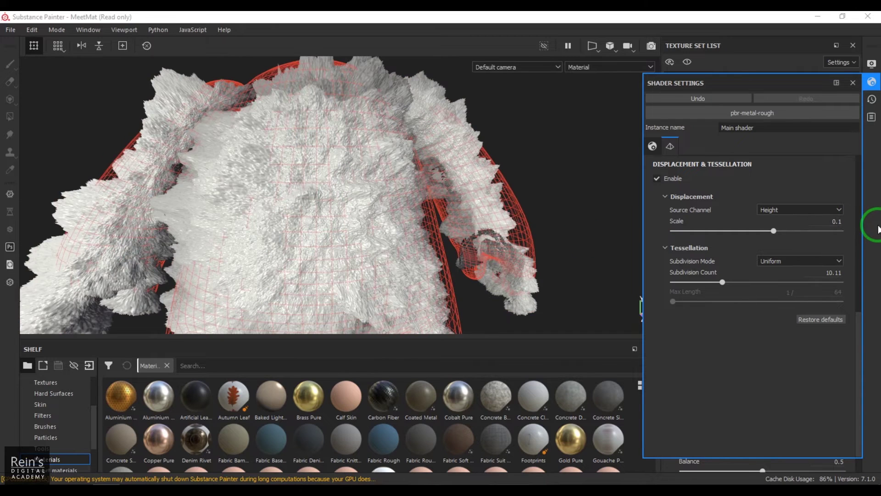
left_click(834, 273)
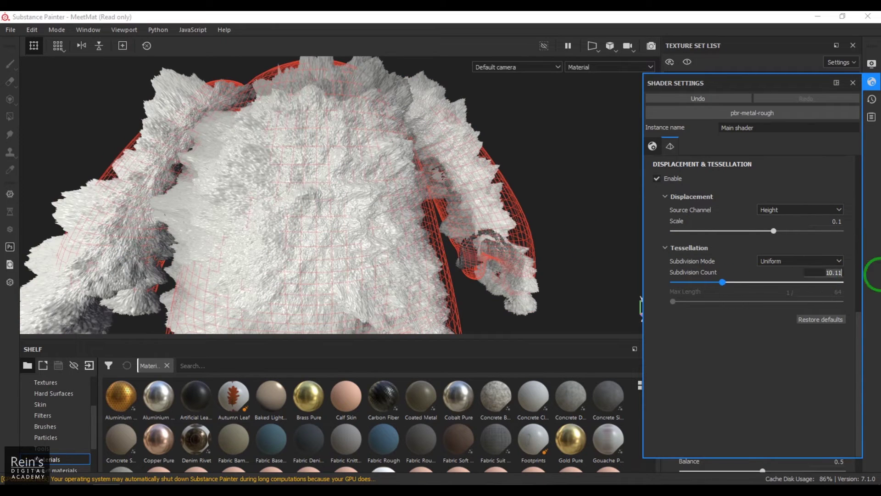
key("Return")
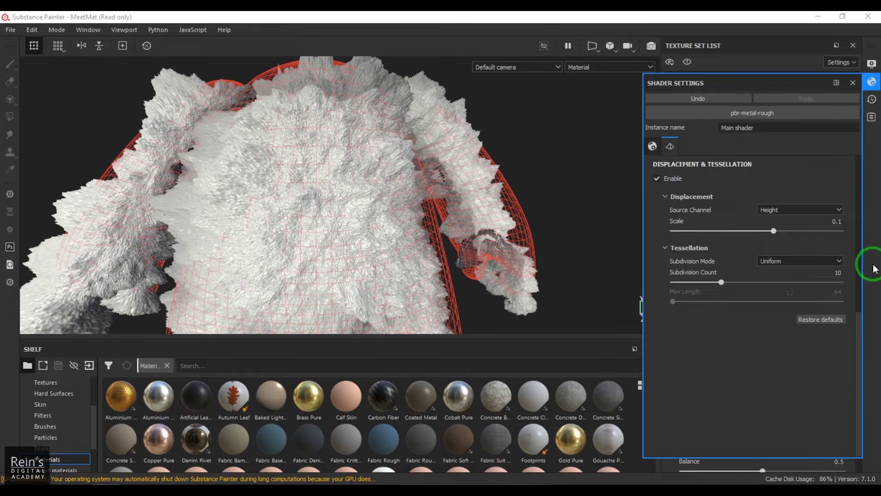
Step: Close Shader Settings and set the Clouds 3 height Balance to 0.55
left_click(871, 82)
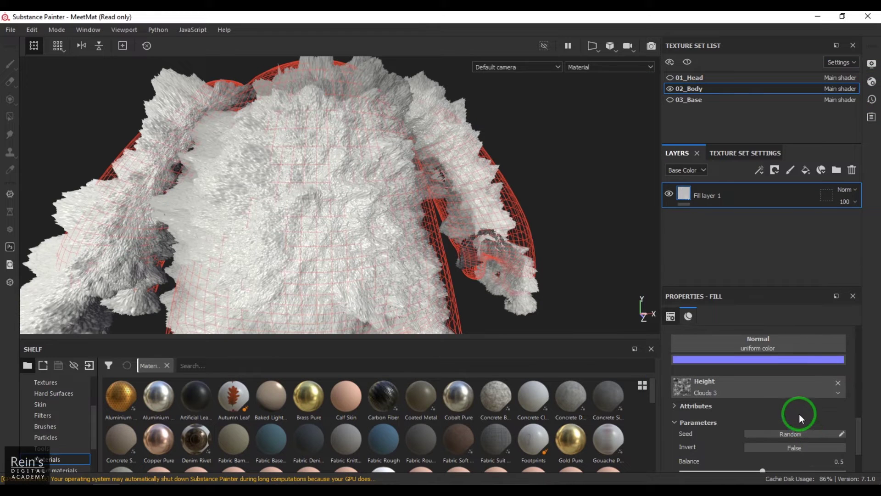
scroll(792, 406, "up", 2)
scroll(792, 406, "down", 2)
scroll(782, 404, "down", 2)
mouse_move(762, 405)
left_mouse_down()
mouse_move(733, 406)
mouse_move(771, 408)
left_mouse_up()
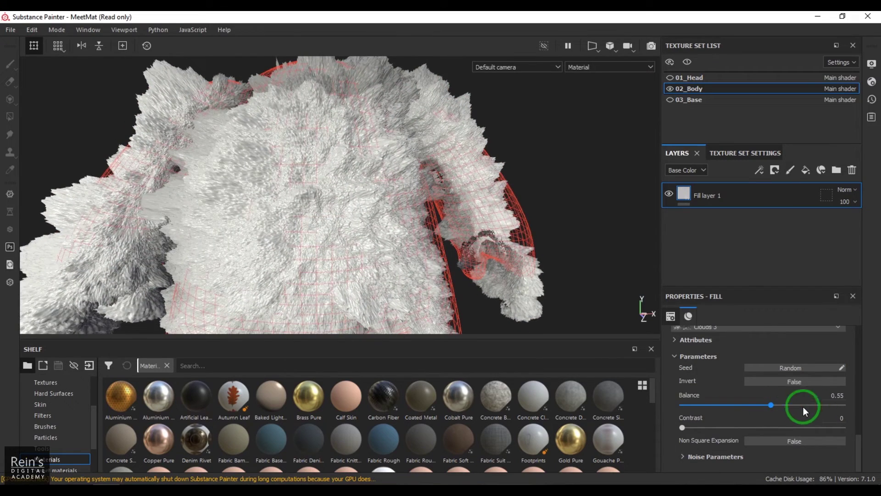
left_click(828, 395)
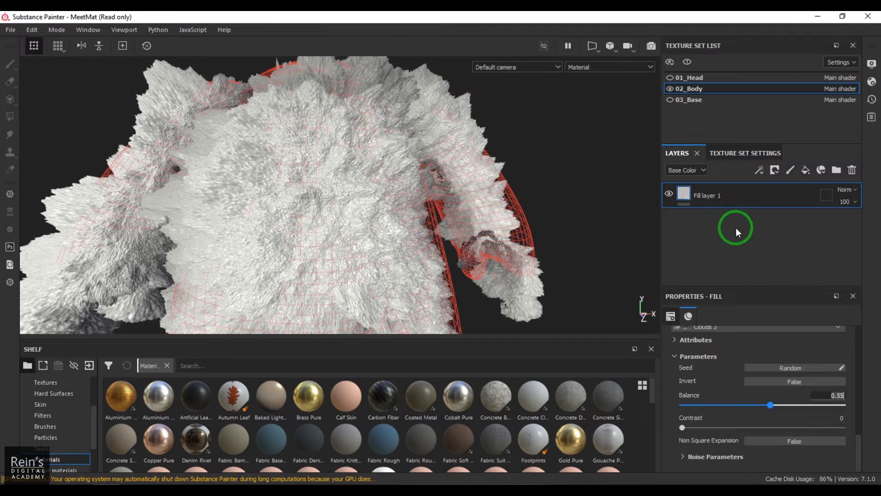
Step: Switch the layer channel view to Height and lower the fill layer's height opacity to 38
left_click(699, 170)
left_click(686, 209)
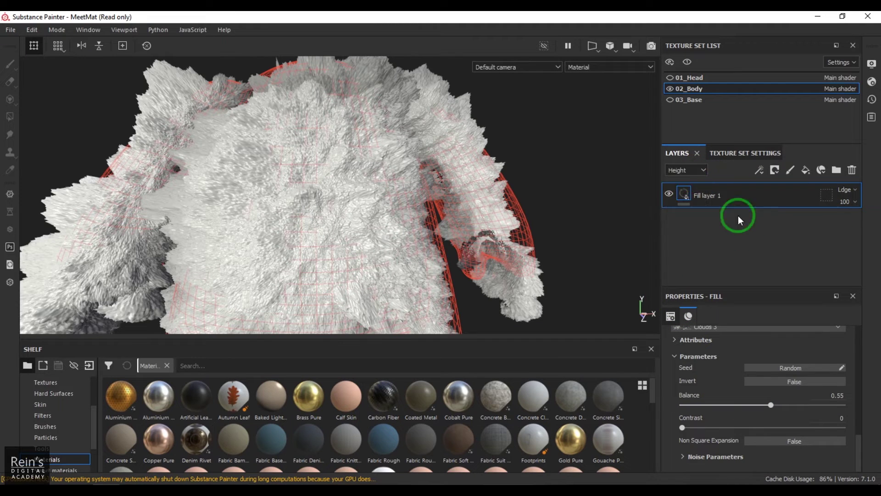
left_click_drag(844, 202, 845, 222)
scroll(775, 360, "up", 5)
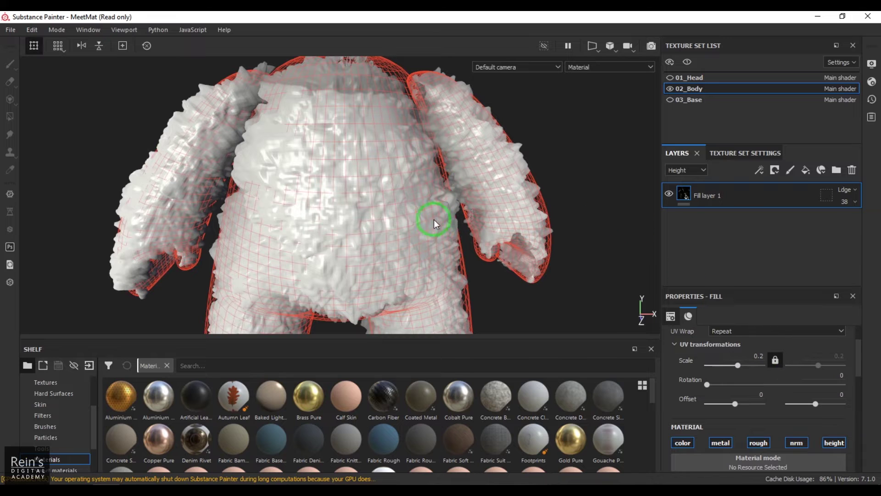
Step: Set the Dirt 4 height texture's Balance to 0.58
left_click_drag(433, 214, 478, 205, "alt")
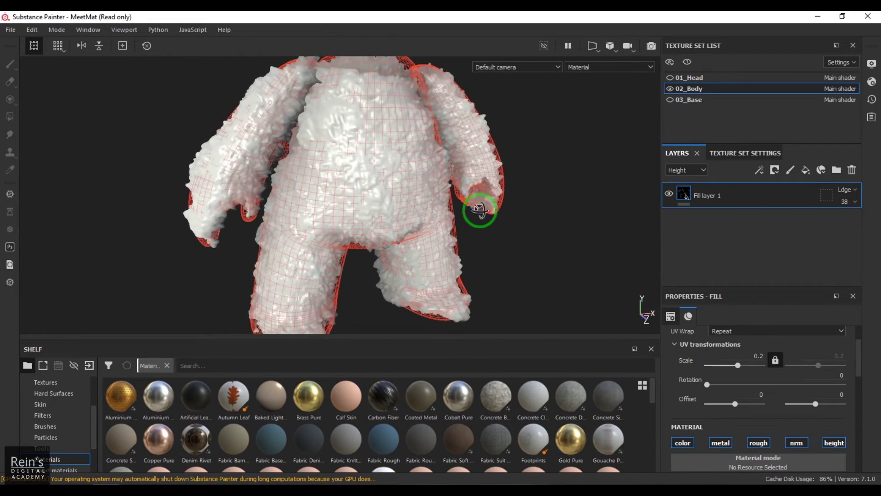
scroll(821, 446, "down", 7)
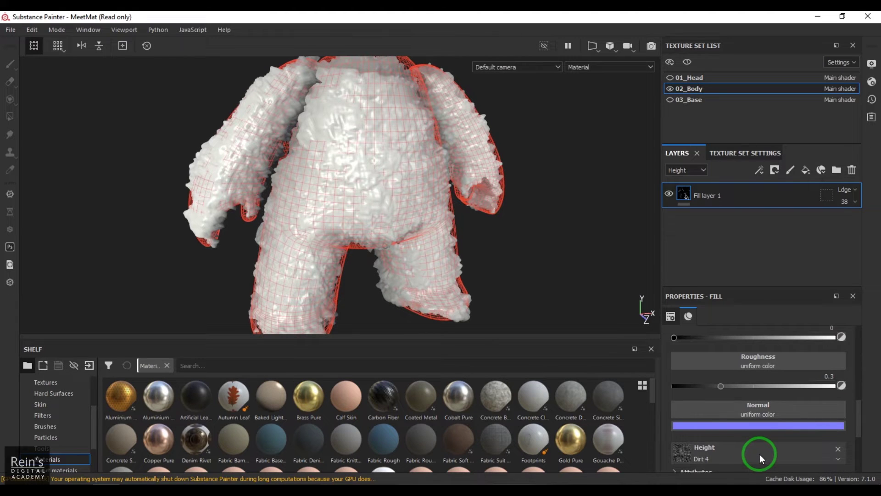
scroll(760, 453, "down", 3)
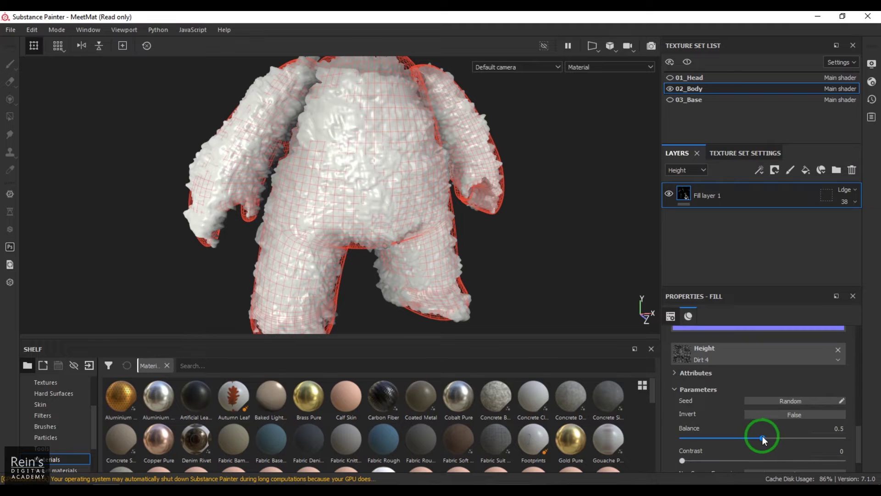
mouse_move(763, 438)
left_mouse_down()
mouse_move(754, 438)
mouse_move(775, 439)
left_mouse_up()
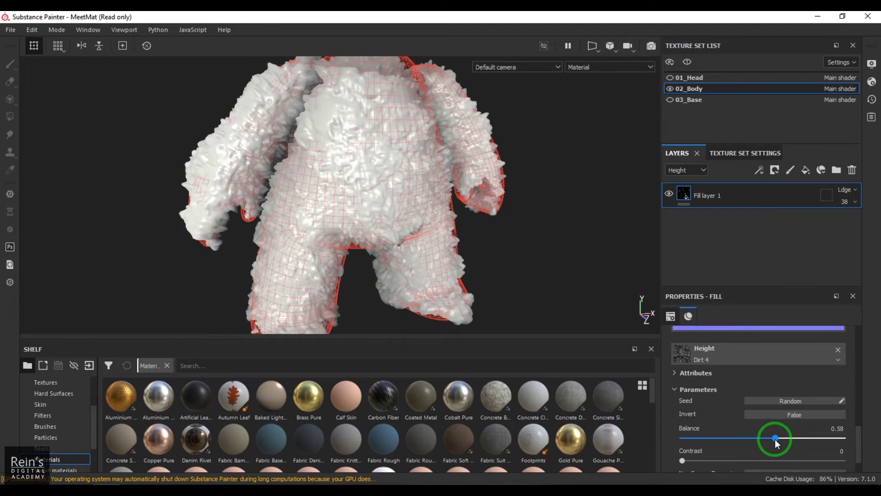
mouse_move(683, 460)
left_mouse_down()
mouse_move(783, 457)
mouse_move(686, 460)
left_mouse_up()
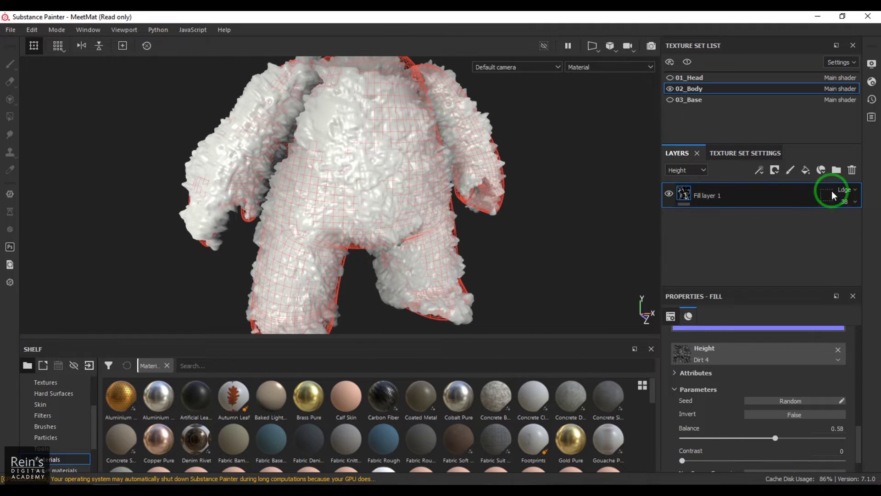
Step: Toggle the mesh wireframe on and off to compare, leaving it hidden
left_click(871, 65)
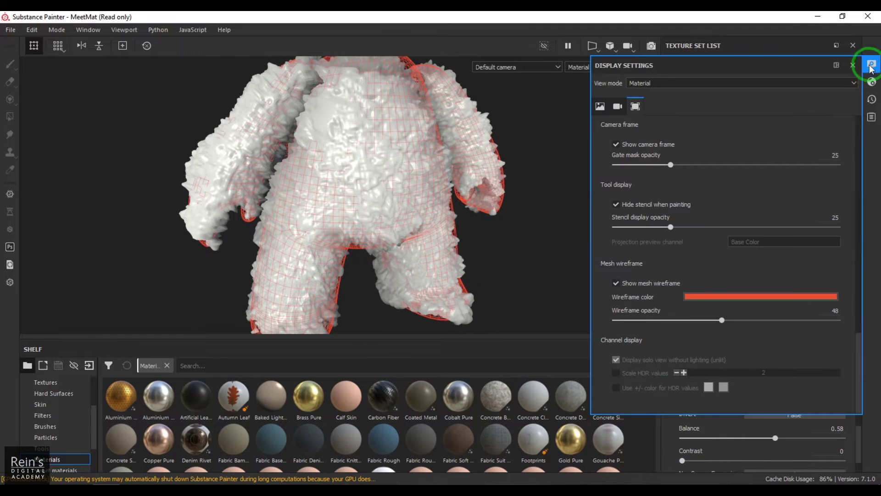
left_click(627, 284)
left_click(627, 284)
left_click(626, 284)
scroll(369, 168, "up", 6)
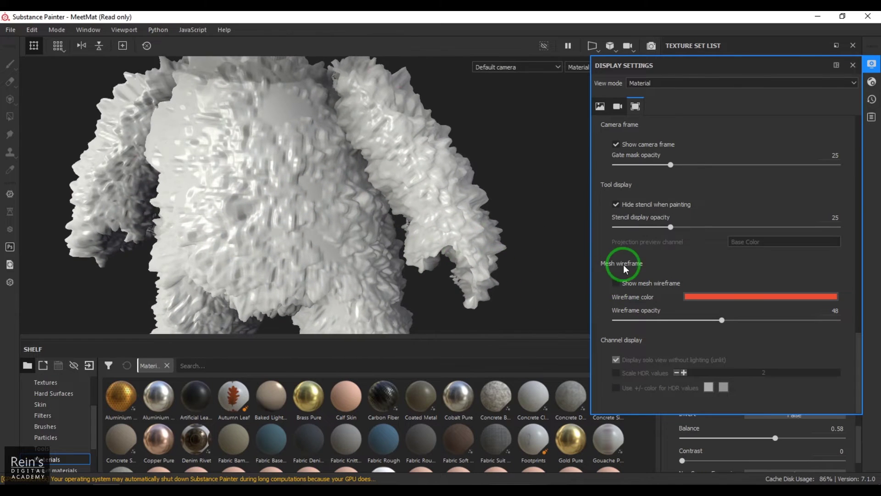
left_click(625, 284)
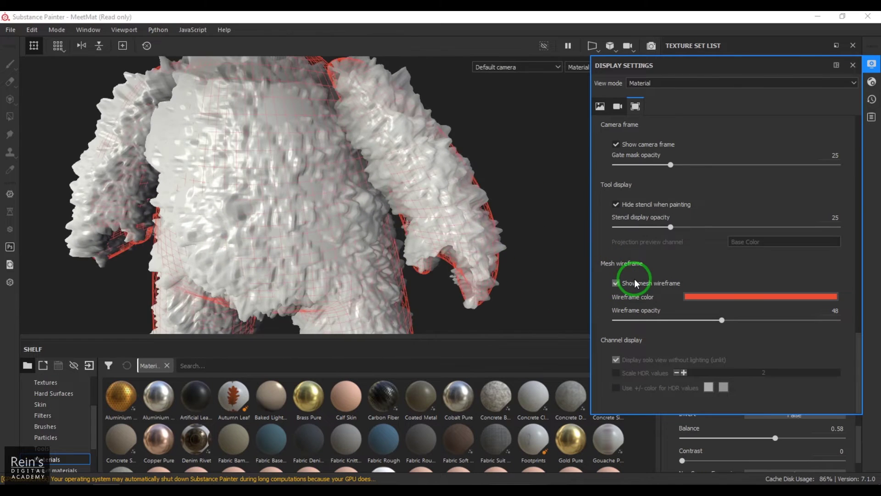
left_click_drag(421, 230, 438, 219, "alt")
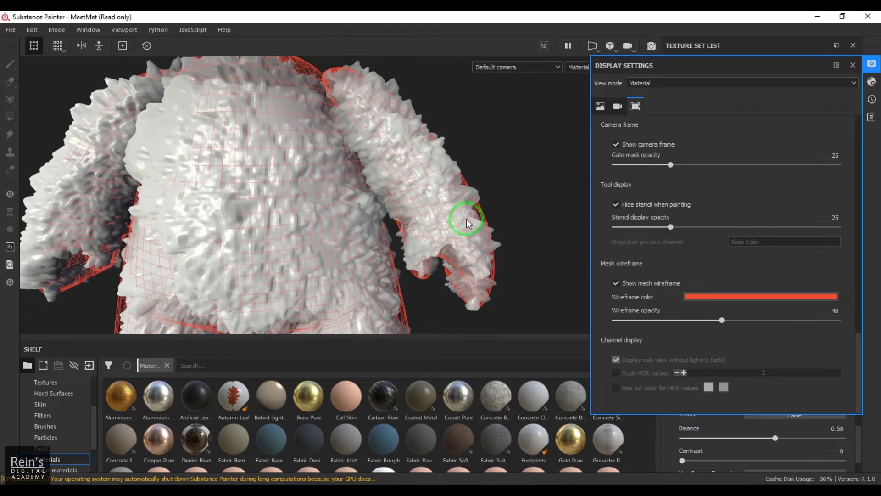
left_click(656, 282)
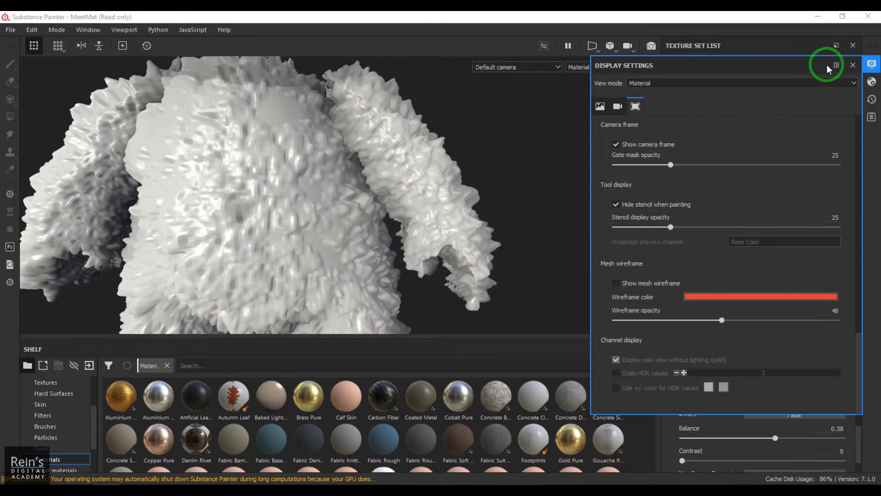
left_click(853, 64)
Step: Add a new fill layer above the height fill layer
right_click_drag(223, 195, 335, 158, "alt")
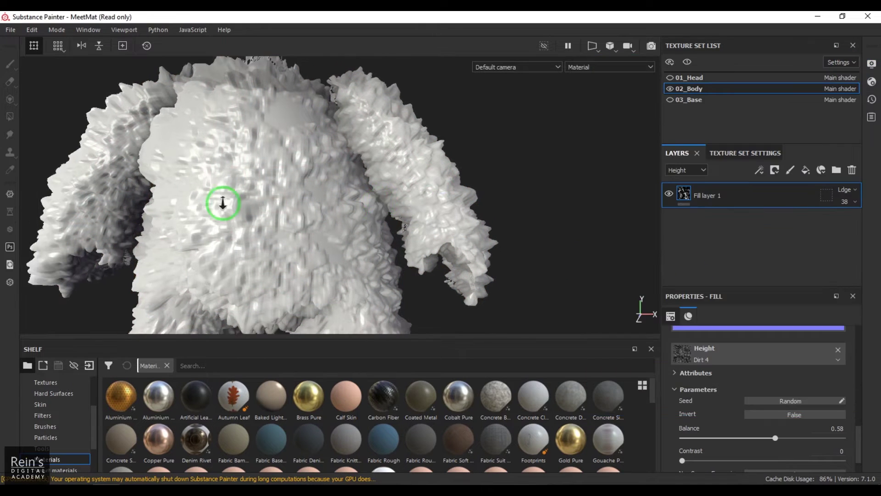
left_click_drag(335, 157, 393, 199, "alt")
right_click_drag(393, 199, 431, 236, "alt")
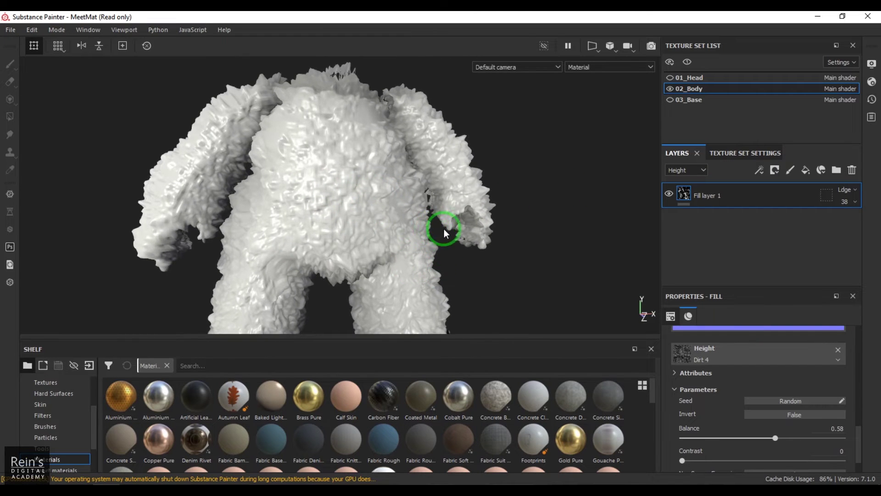
left_click(806, 172)
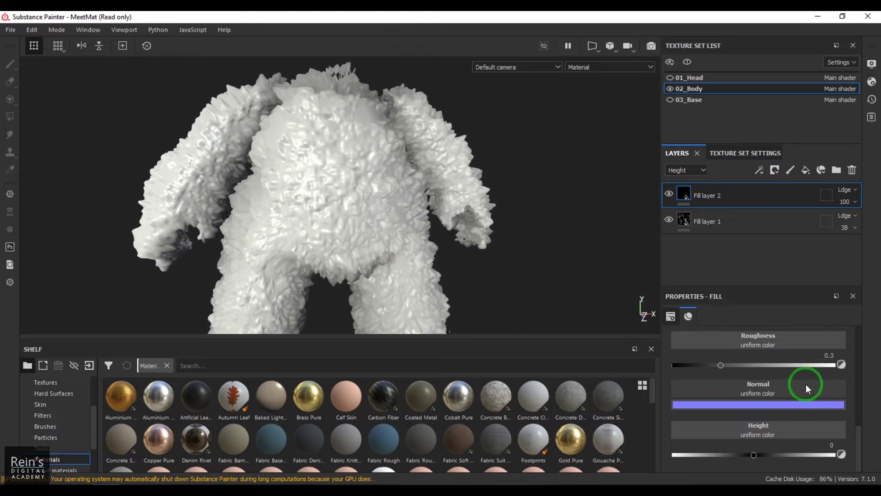
Step: Give Fill layer 2 a red base colour and Normal blend mode
scroll(767, 392, "up", 2)
scroll(756, 376, "up", 1)
left_click(757, 360)
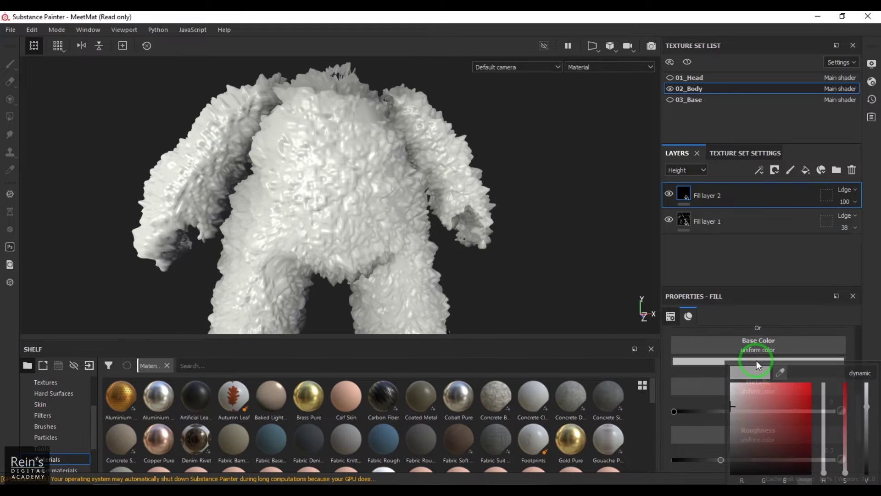
left_click(766, 426)
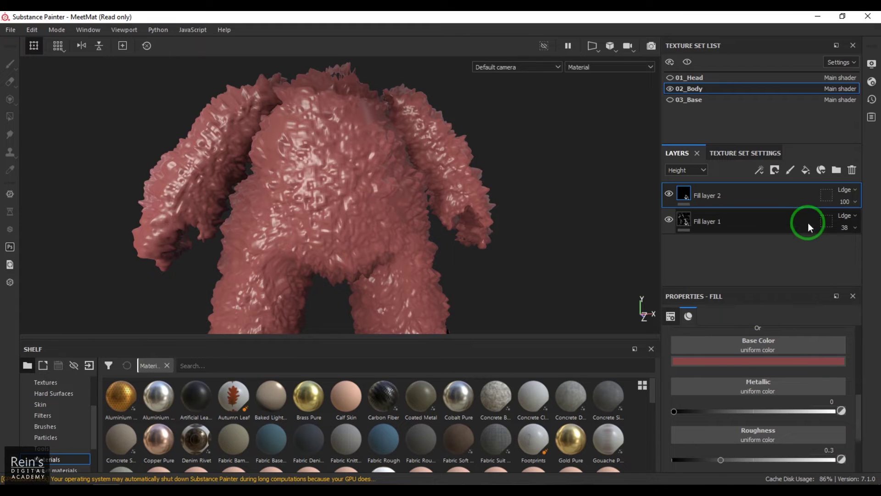
left_click(853, 189)
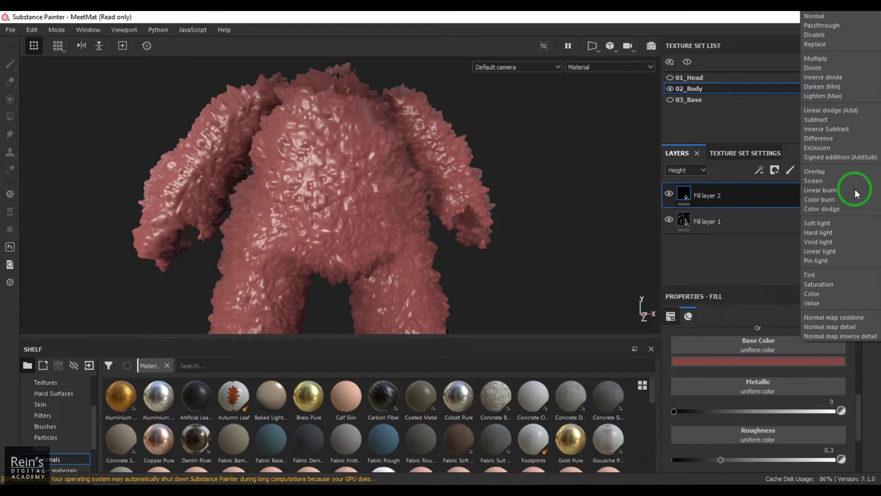
left_click(821, 16)
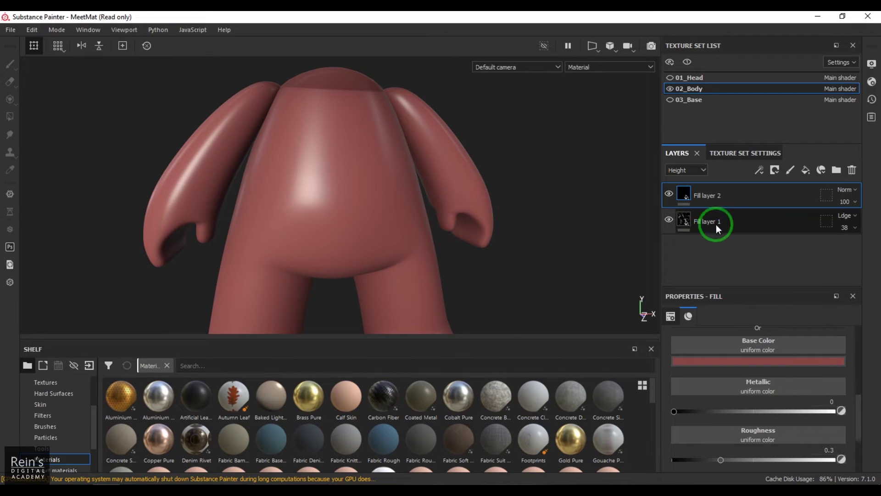
Step: Begin renaming Fill layer 2, then hide it to reveal the shaggy height below
double_click(705, 197)
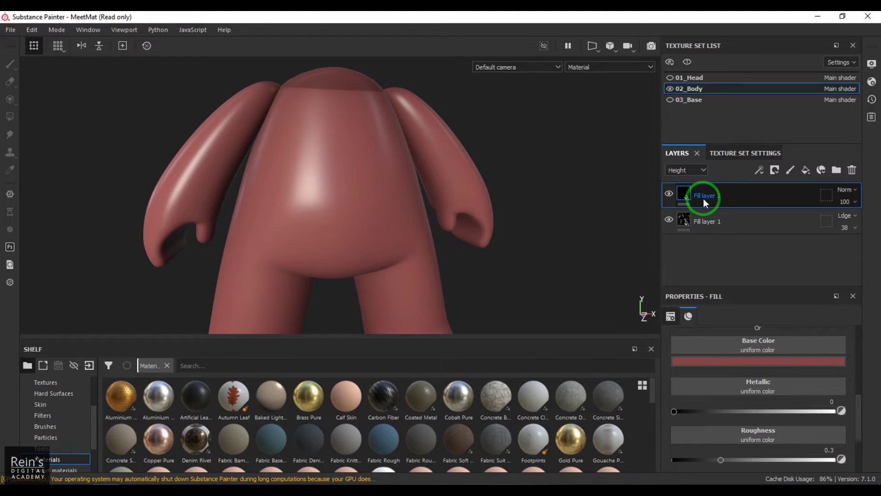
left_click(762, 199)
left_click(669, 194)
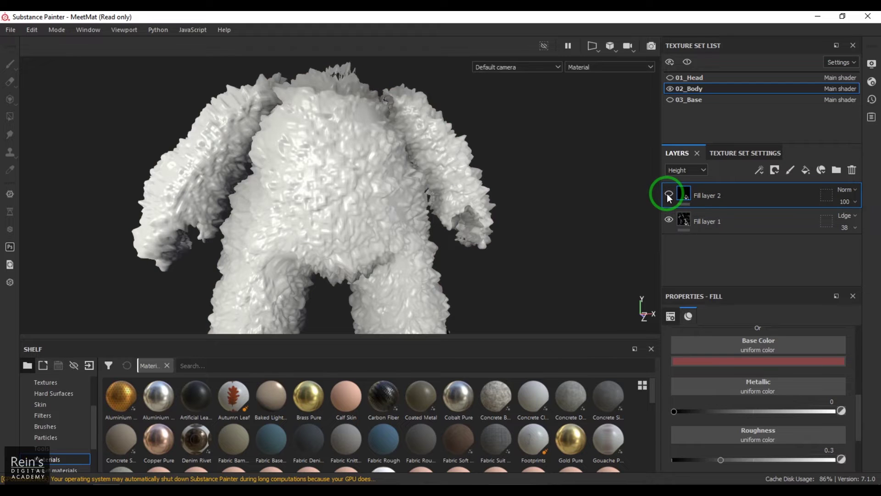
Step: Toggle Fill layer 2's visibility to compare, leaving it visible
left_click(669, 195)
left_click(669, 195)
left_click(669, 194)
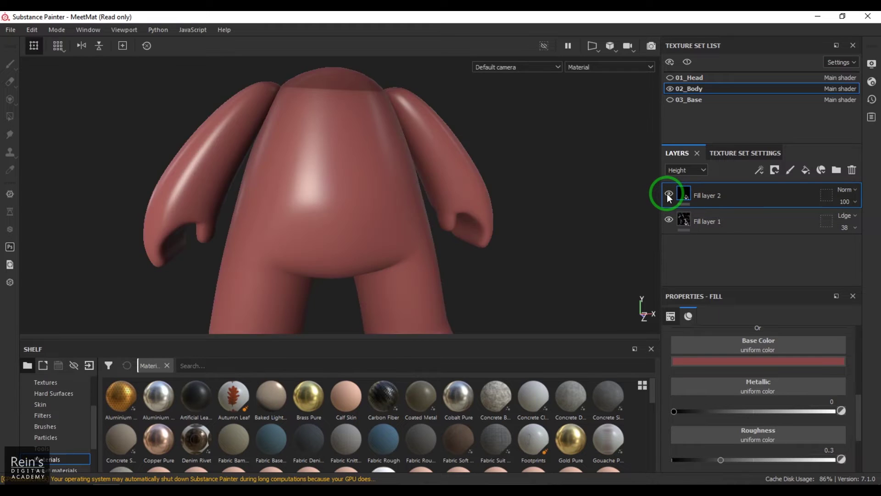
left_click(669, 194)
left_click(668, 195)
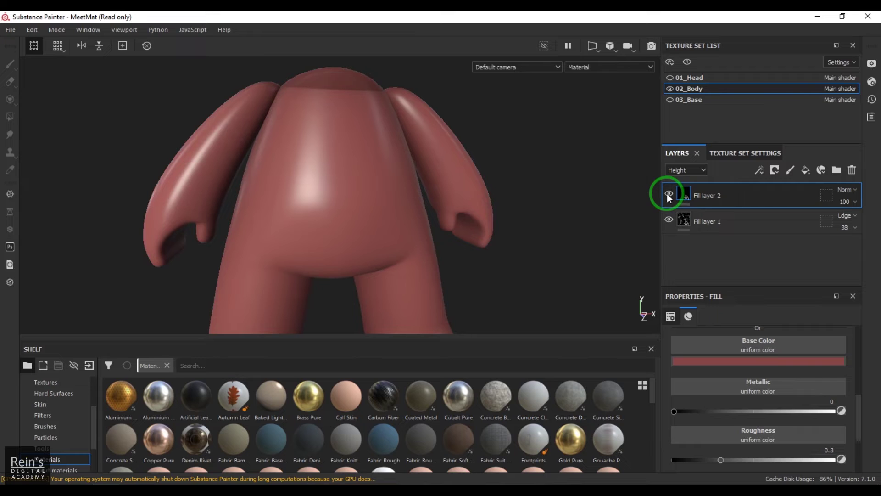
Step: Change Fill layer 2's base colour to tan-brown and raise its roughness to 0.5236
left_click(753, 361)
left_click_drag(830, 465, 826, 467)
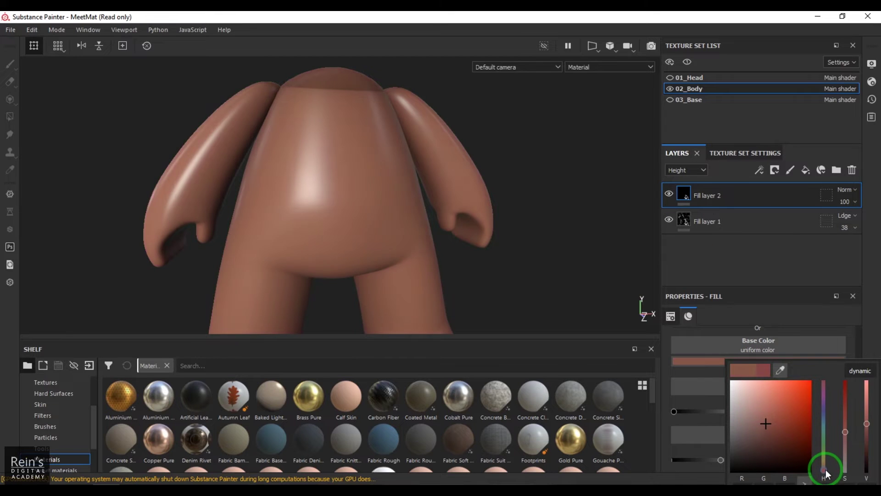
left_click(859, 328)
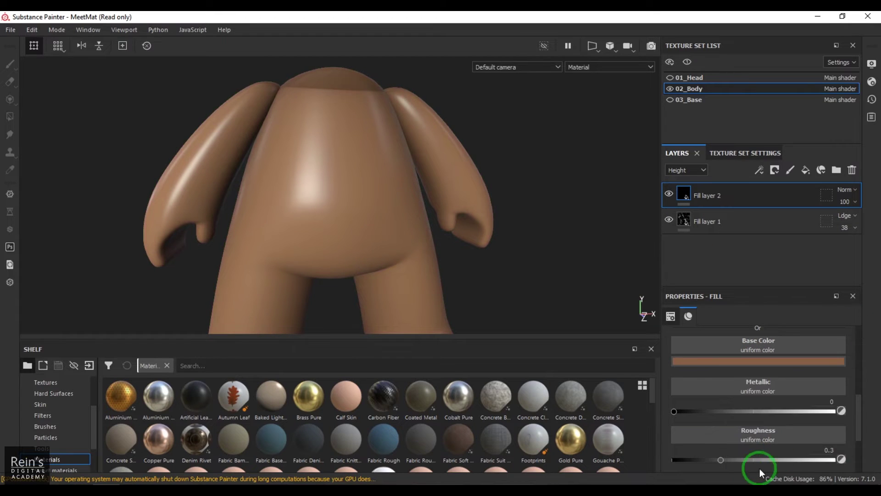
scroll(745, 451, "down", 1)
left_click_drag(717, 427, 756, 427)
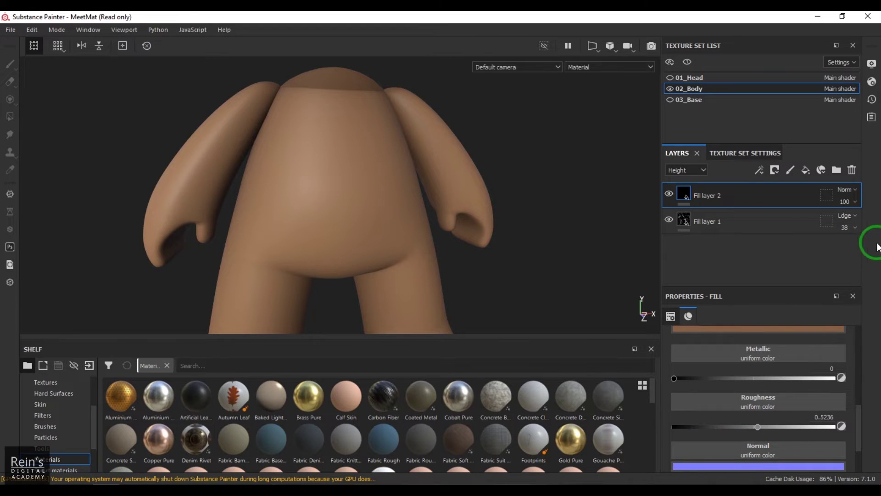
left_click(774, 170)
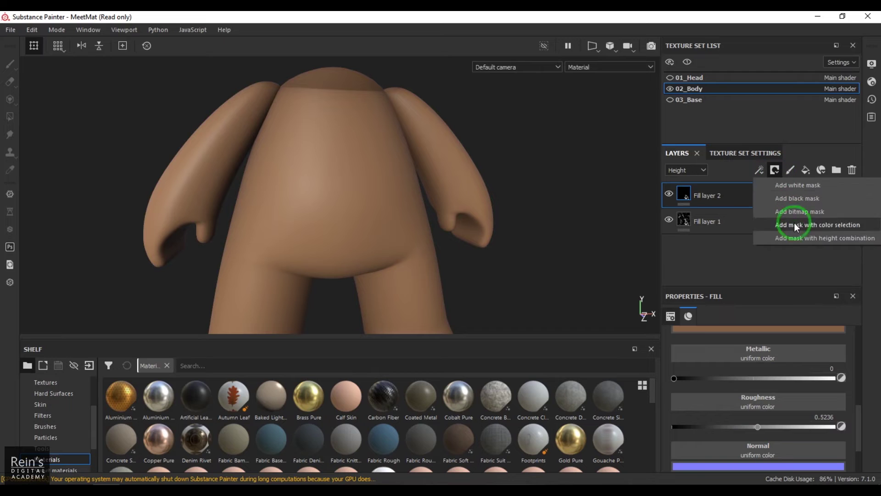
Step: Add a height-combination mask to Fill layer 2 and show its fill properties
left_click(794, 239)
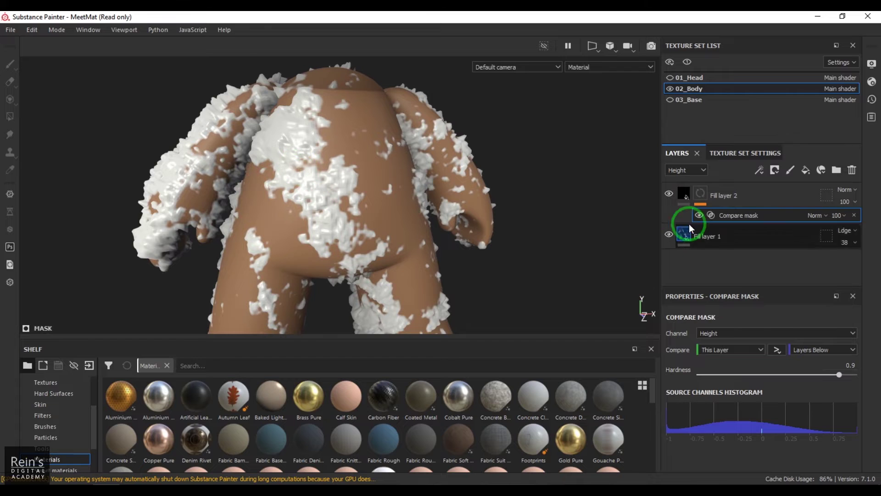
left_click(765, 200)
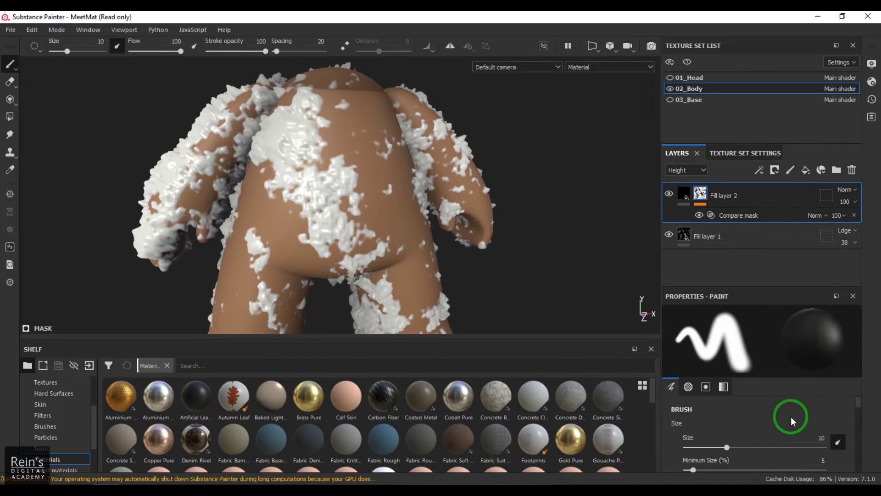
scroll(792, 416, "down", 2)
scroll(792, 410, "down", 6)
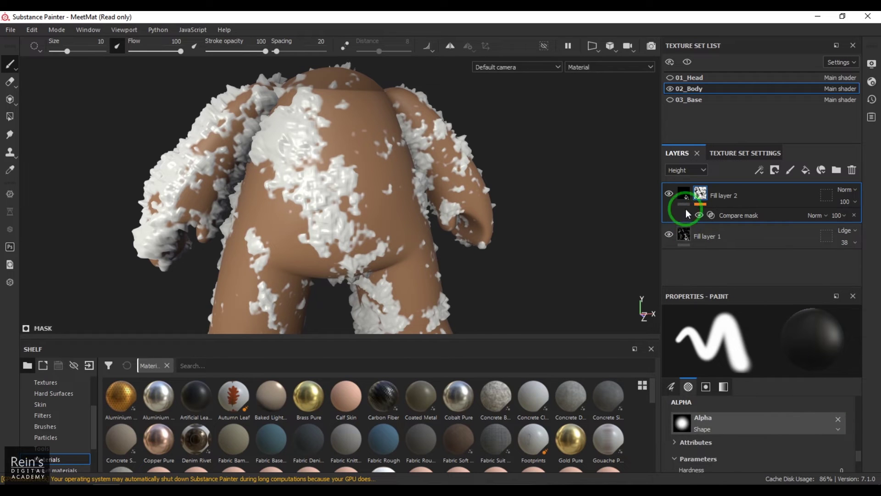
left_click(684, 192)
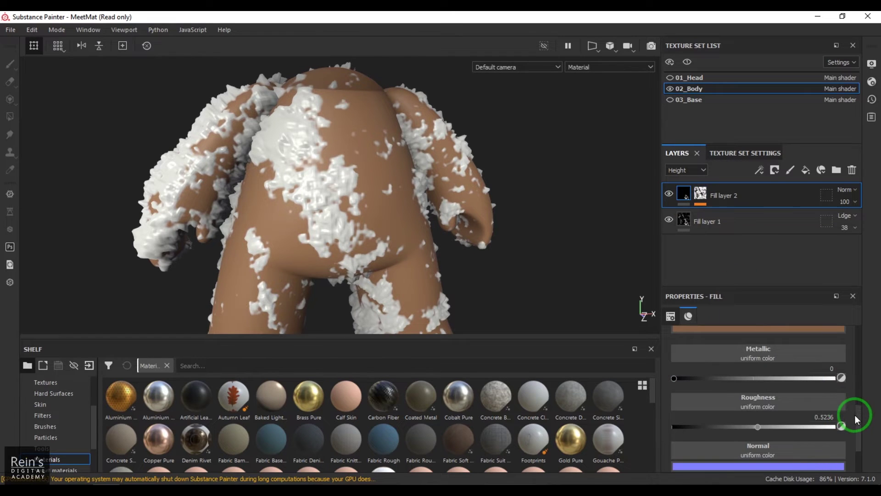
Step: Test a raised Height on Fill layer 2, reset it to 0, and select its Compare mask
left_click_drag(855, 415, 855, 439)
left_click_drag(763, 462, 815, 443)
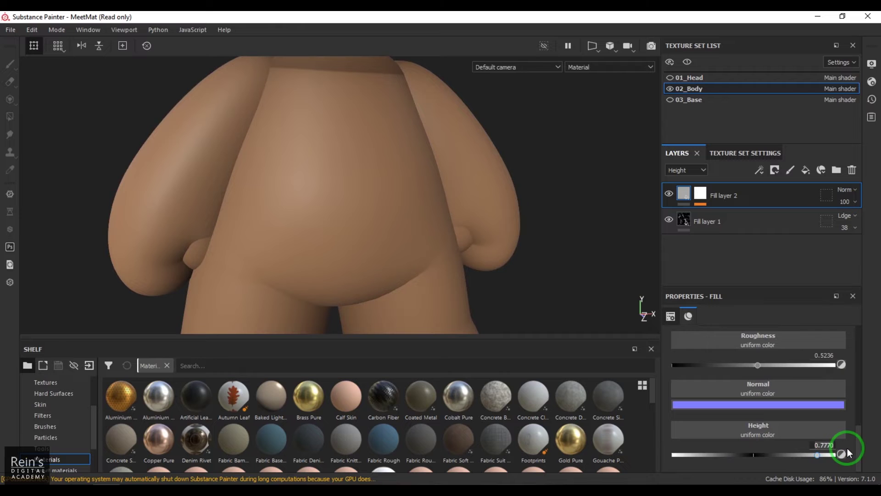
key("BackSpace")
key("BackSpace")
key("BackSpace")
key("BackSpace")
key("BackSpace")
key("BackSpace")
type("0")
key("Return")
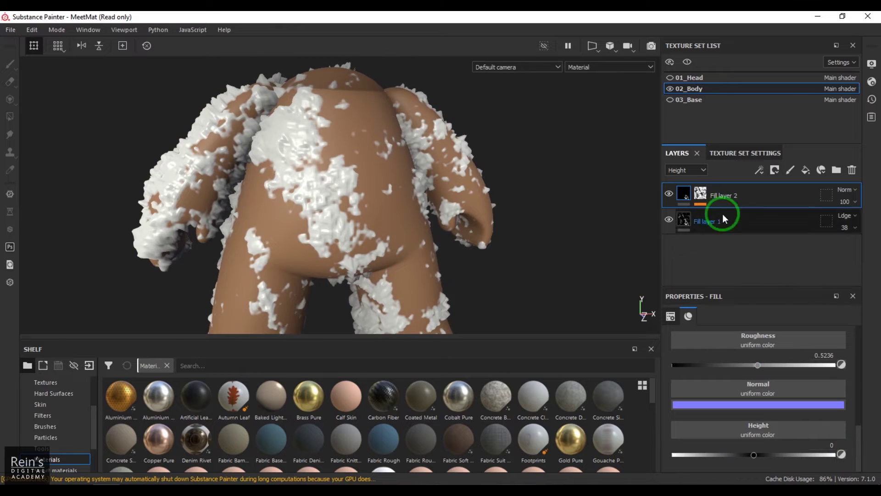
left_click(703, 197)
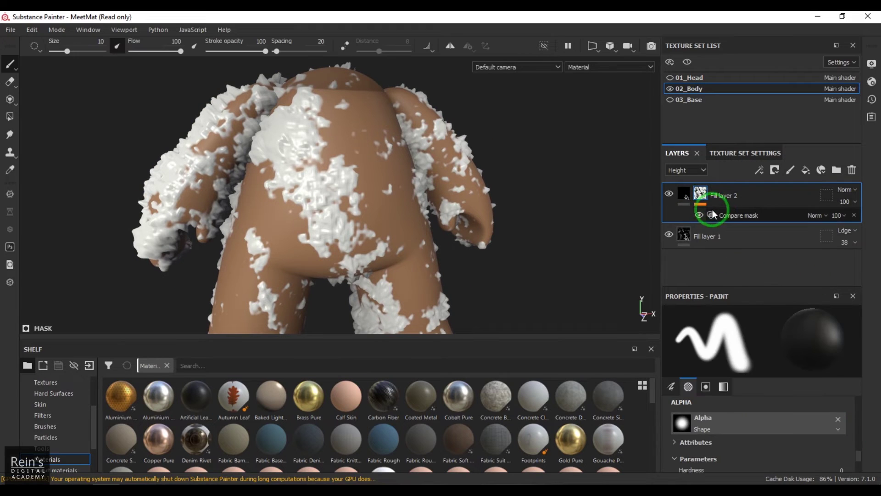
left_click(728, 216)
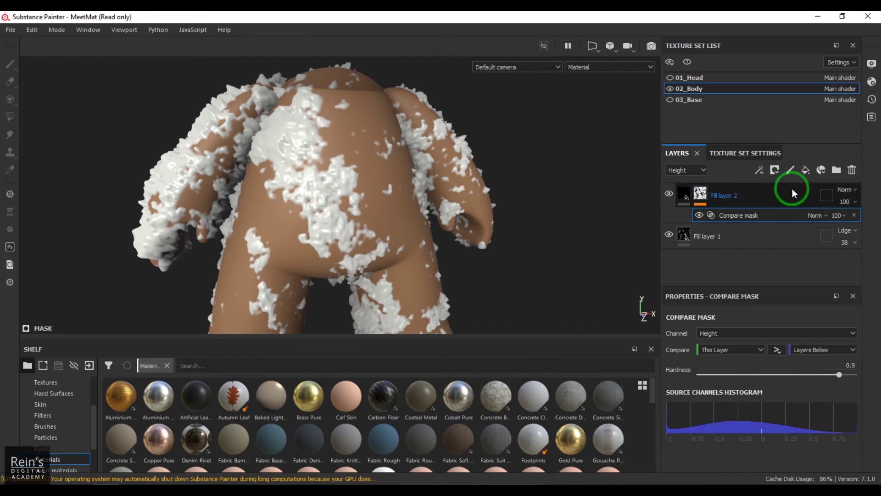
Step: Keep the Compare mask testing the Height channel against Layers Below
left_click(712, 335)
left_click(713, 343)
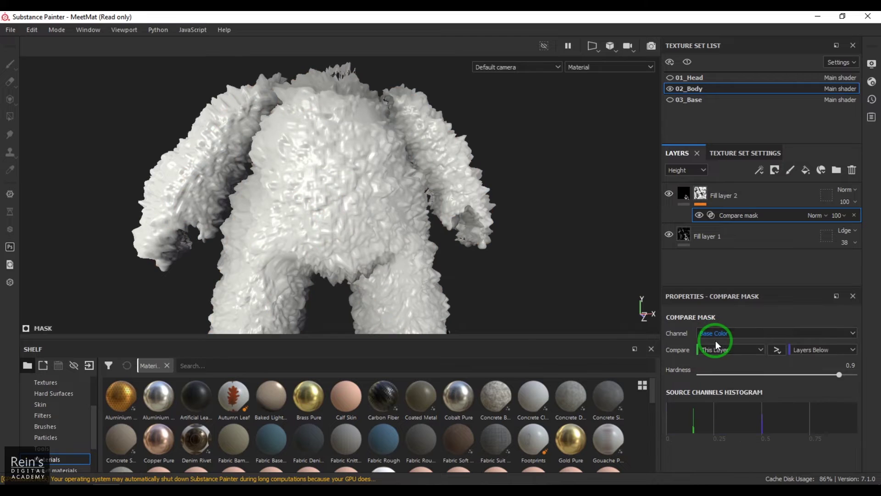
left_click(718, 334)
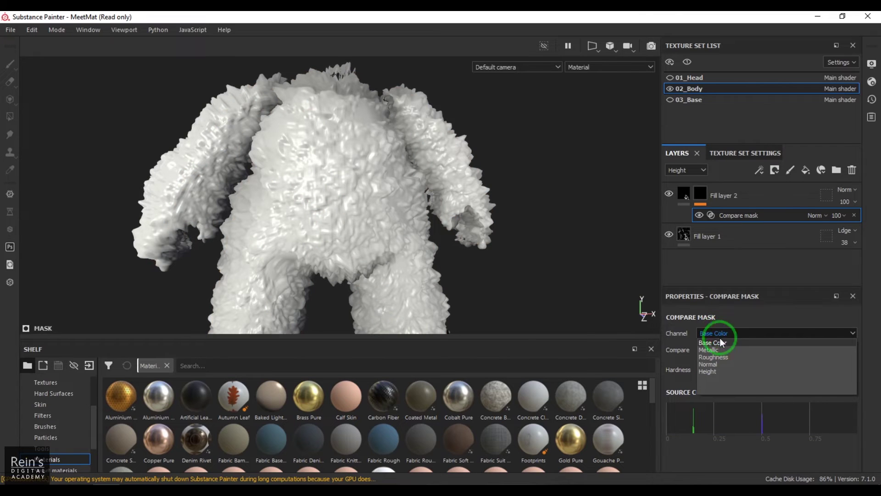
left_click(724, 371)
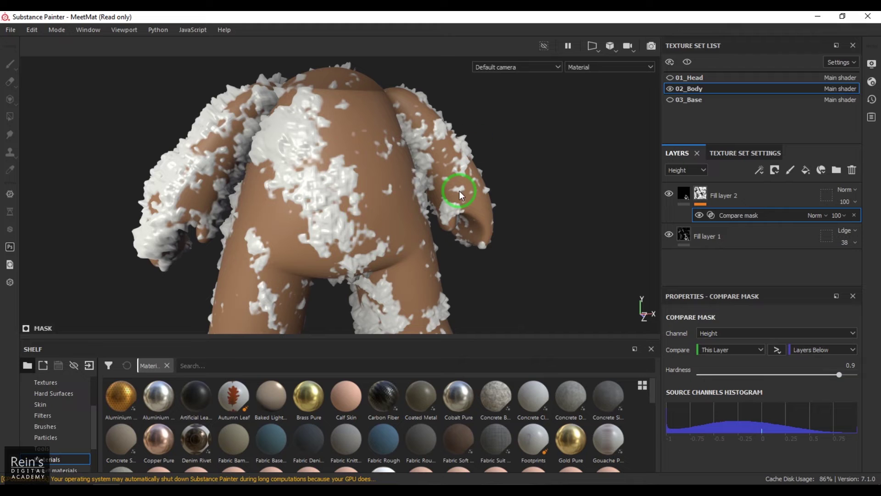
left_click(843, 350)
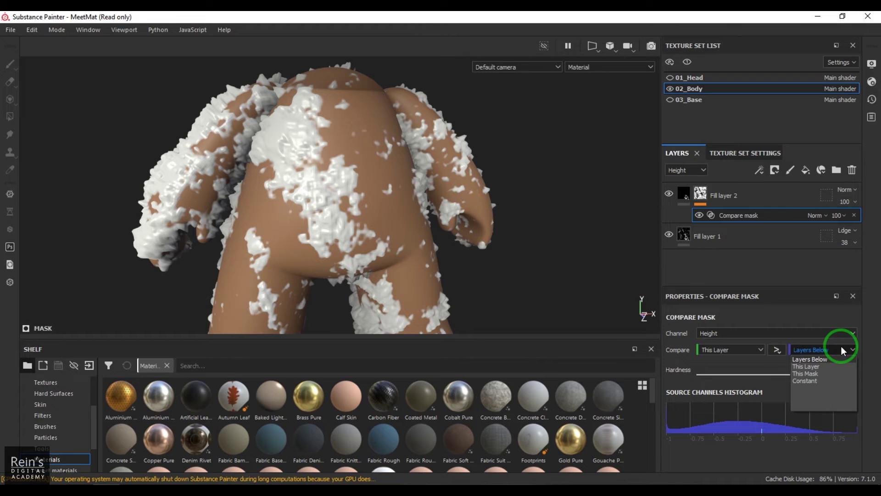
left_click(842, 347)
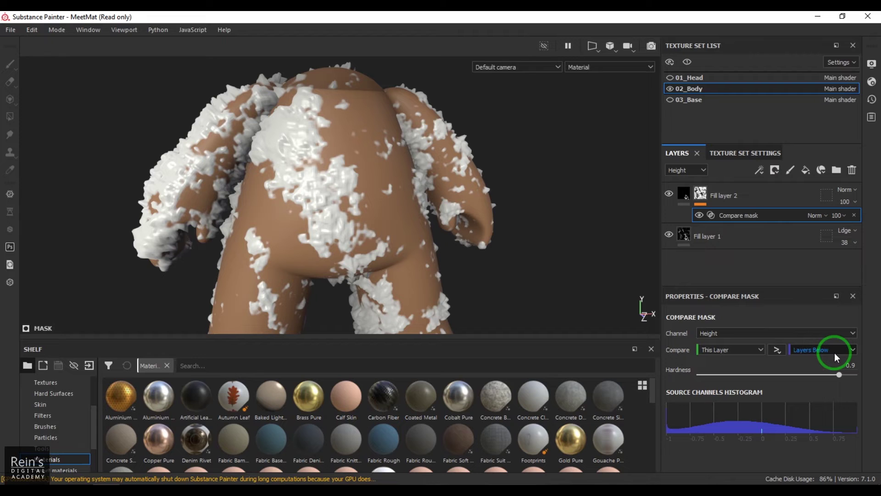
Step: Soften the mask hardness to 0.42 and switch the operator to within tolerance
left_click_drag(846, 375, 865, 381)
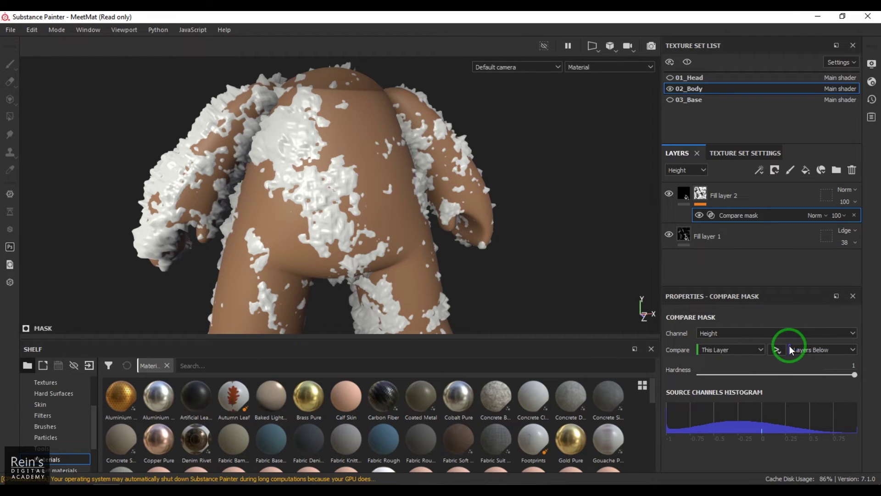
left_click(778, 350)
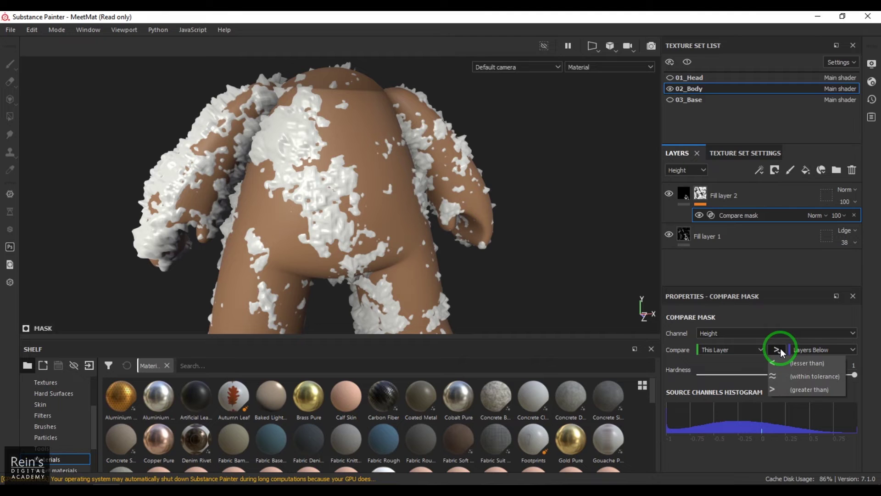
left_click(798, 376)
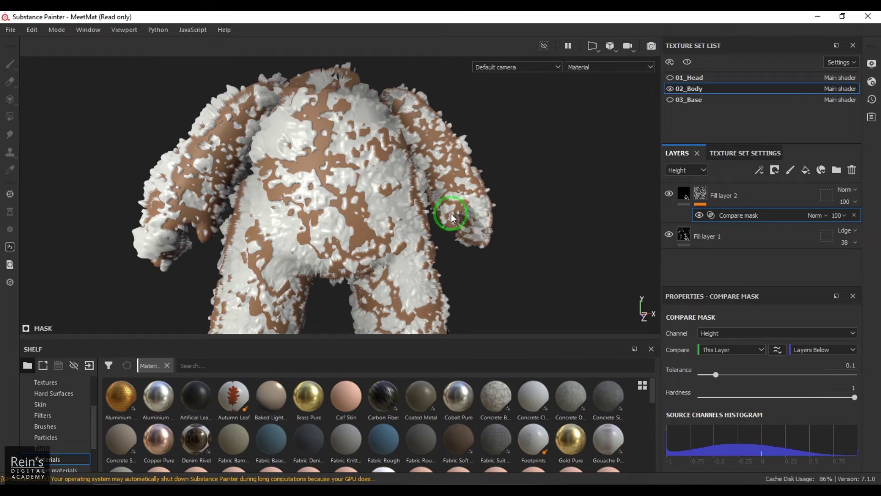
Step: Try greater than, then settle the Compare operator on lesser than and reselect Fill layer 2
scroll(352, 201, "up", 6)
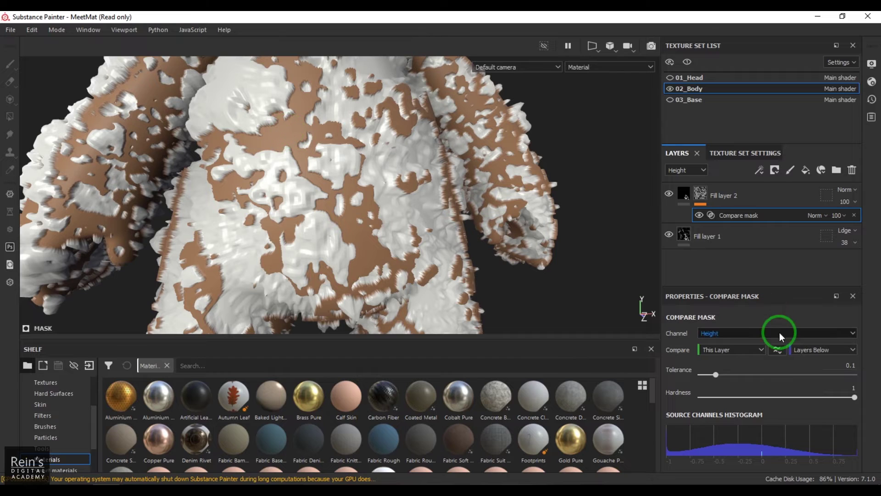
left_click(780, 349)
left_click(802, 389)
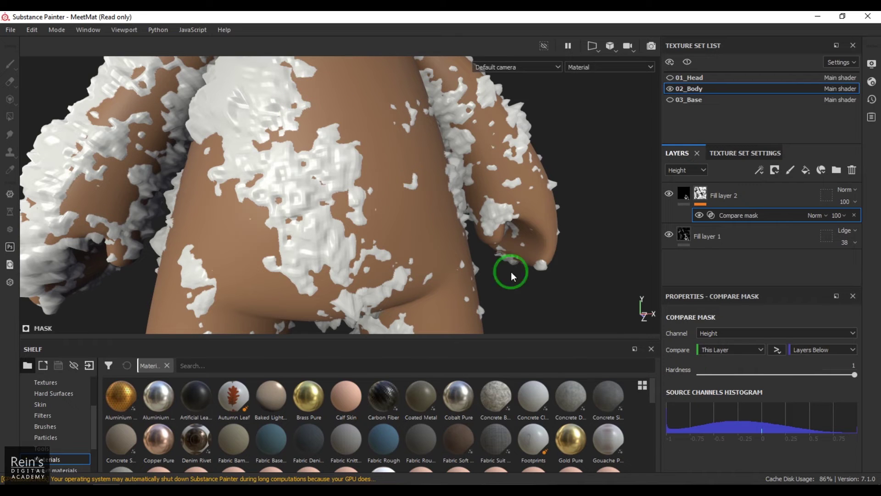
left_click(776, 350)
left_click(784, 365)
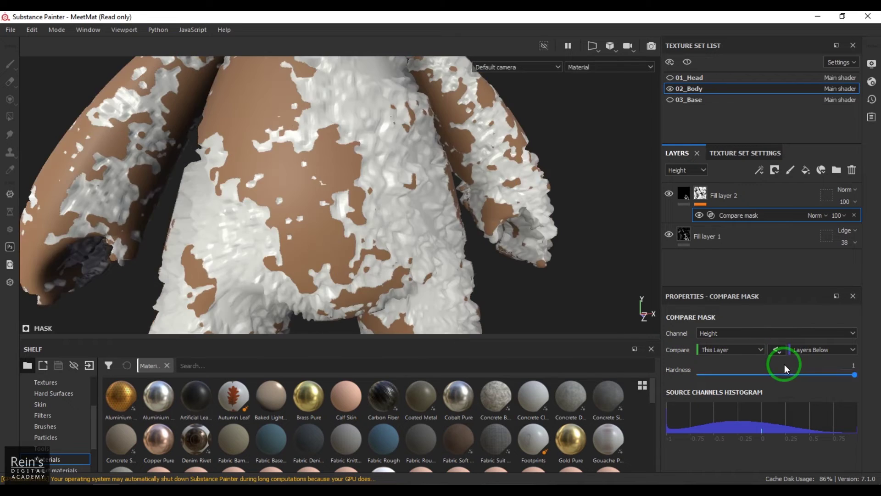
left_click(588, 230)
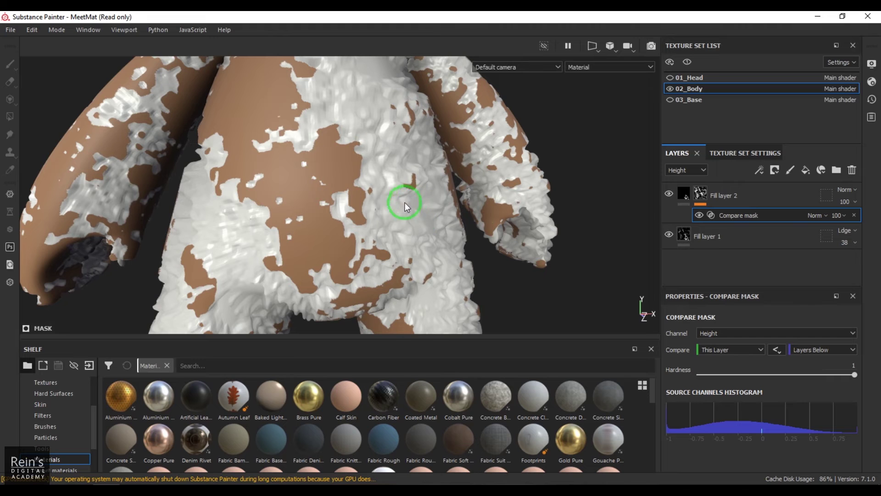
right_click_drag(410, 205, 404, 194, "alt")
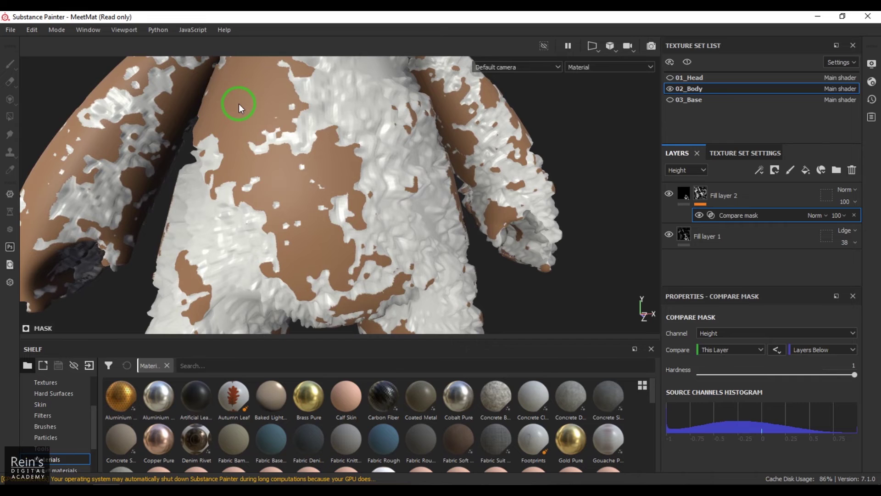
left_click(682, 194)
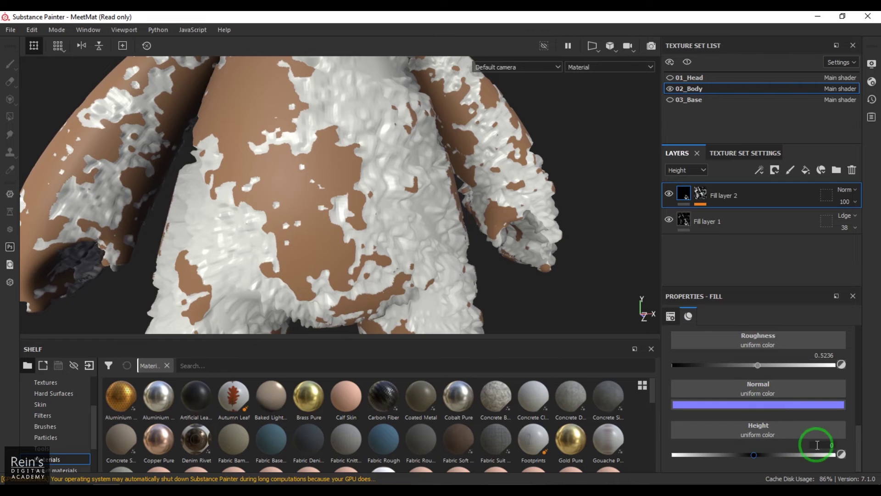
Step: Set Fill layer 2's Height to 0.2 and select its Compare mask
type("2")
key("Return")
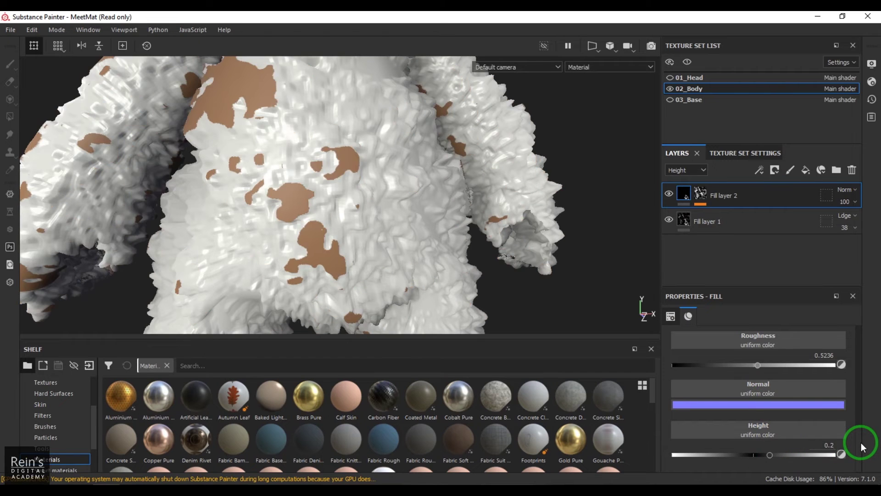
left_click(703, 191)
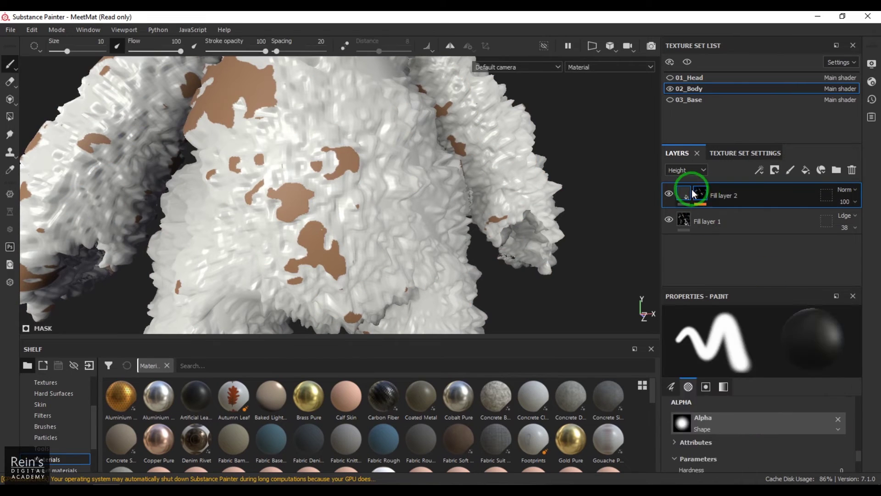
left_click(754, 214)
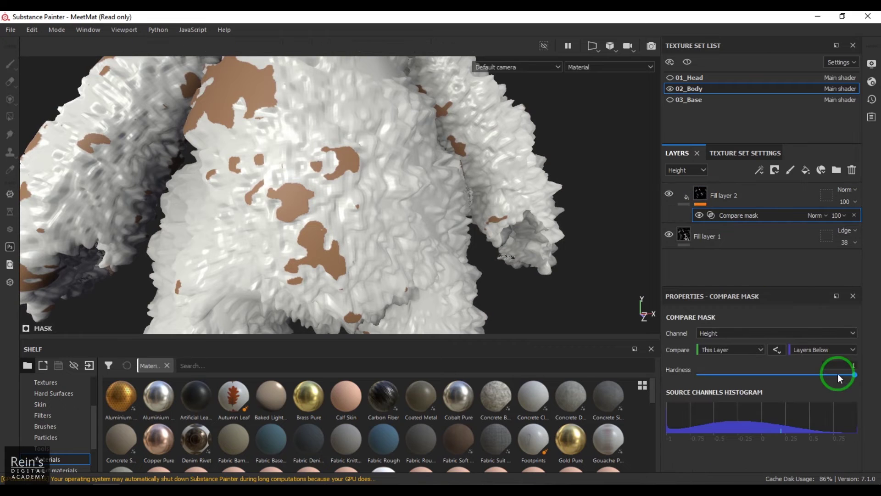
Step: Try greater than and then within tolerance as the Compare operator
left_click(777, 350)
left_click(800, 389)
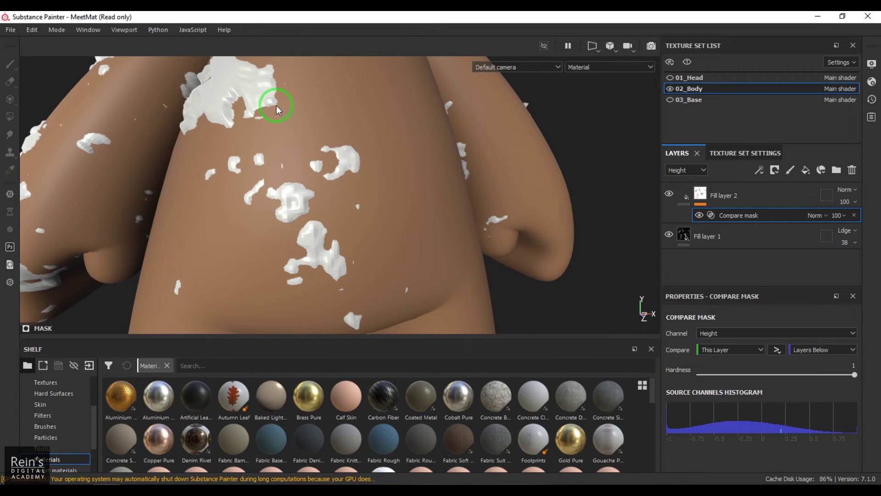
left_click(778, 350)
left_click(795, 374)
left_click(385, 185)
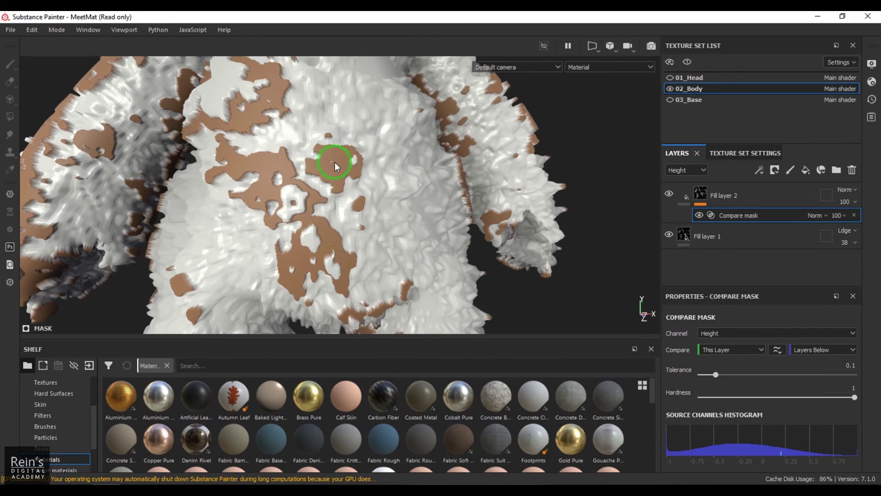
Step: Toggle between lesser than and greater than, leaving the Compare operator on greater than
left_click(778, 351)
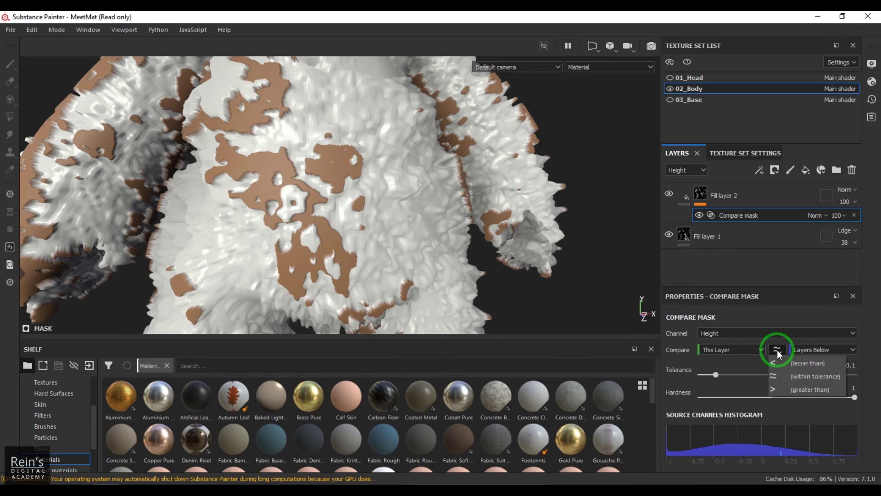
left_click(786, 362)
left_click(774, 351)
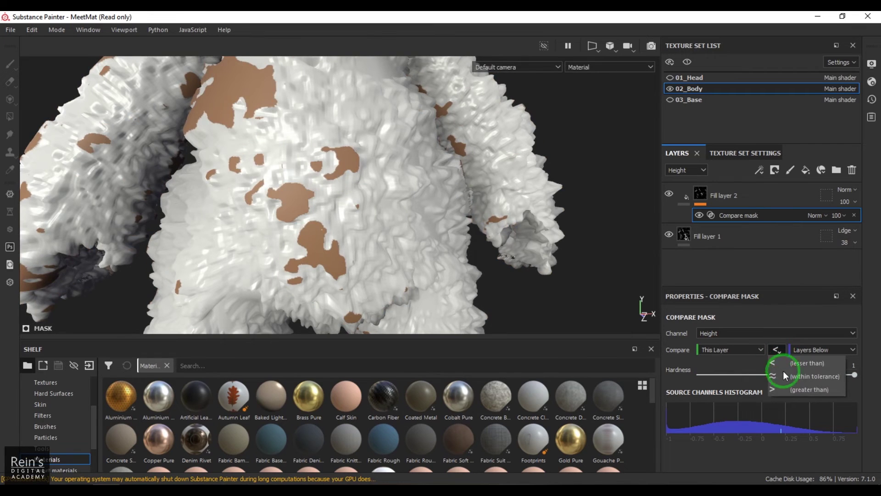
left_click(790, 387)
left_click(775, 352)
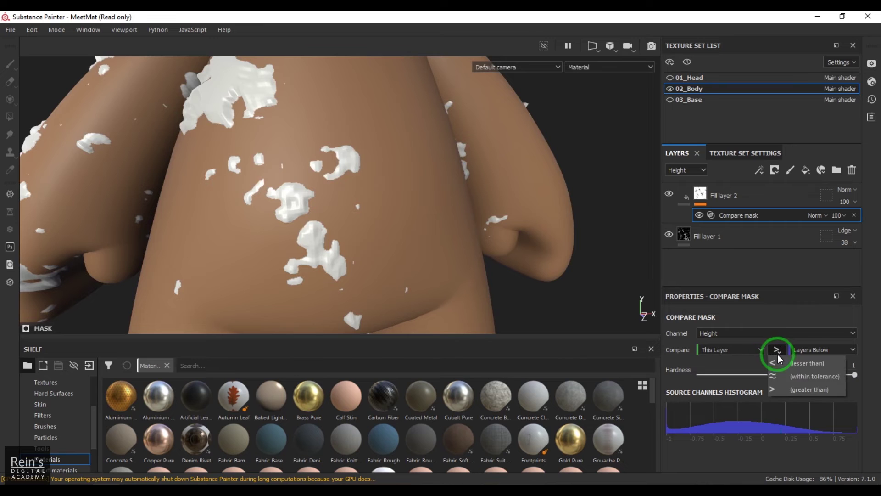
left_click(781, 362)
left_click(778, 351)
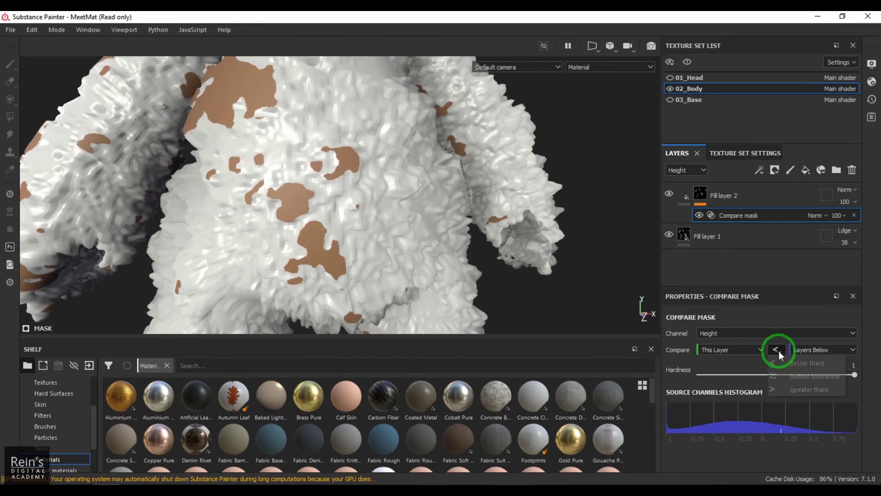
left_click(792, 389)
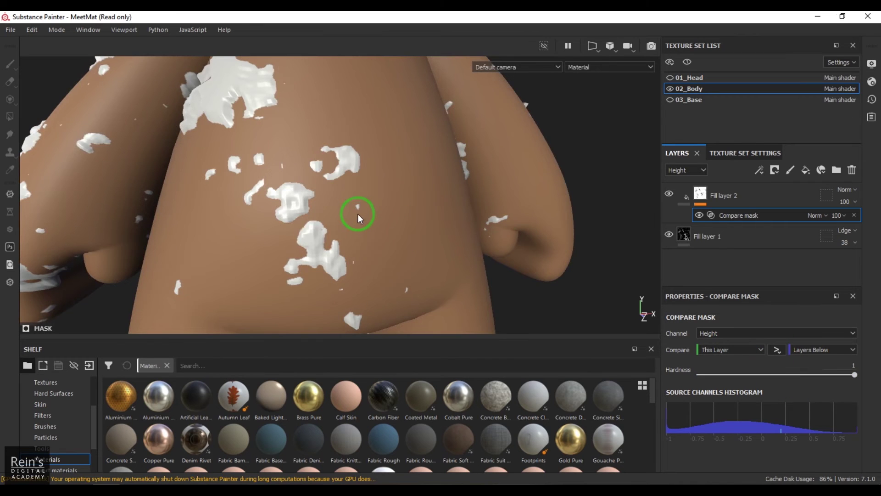
left_click(685, 194)
Step: Raise Fill layer 2's roughness to 0.7061, zero its height, and orbit out to view the fur
scroll(266, 153, "down", 5)
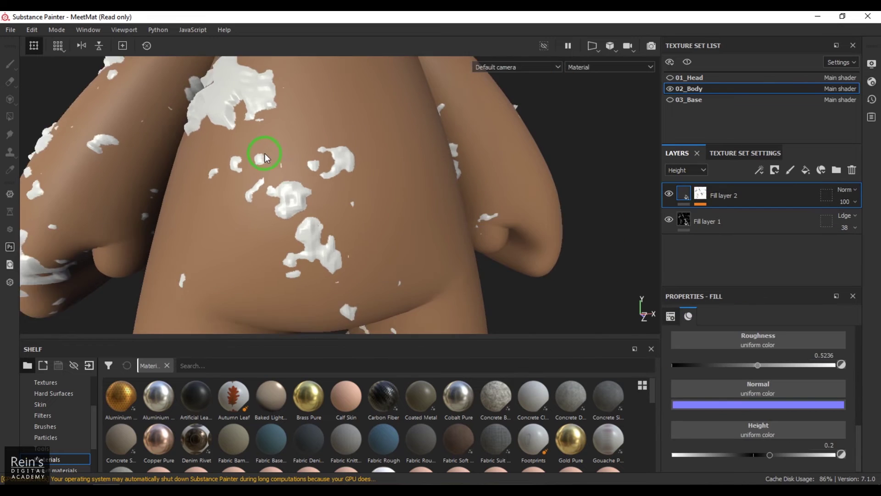
scroll(428, 203, "up", 2)
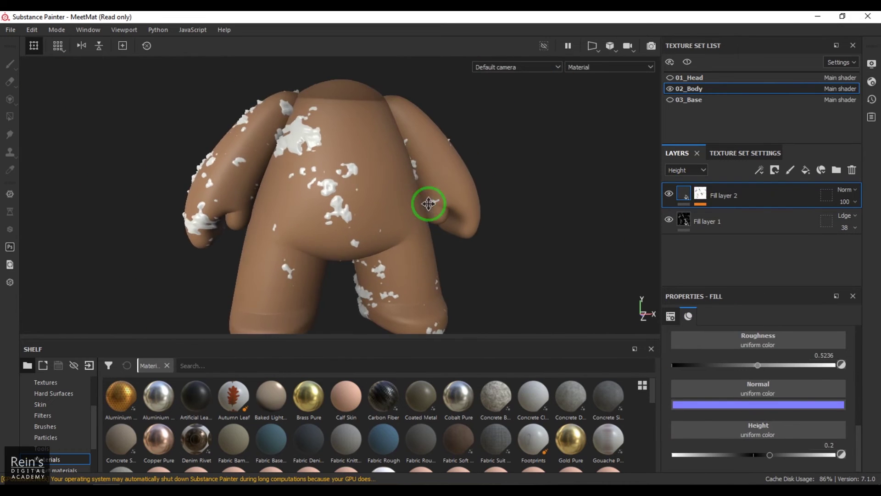
scroll(429, 203, "up", 1)
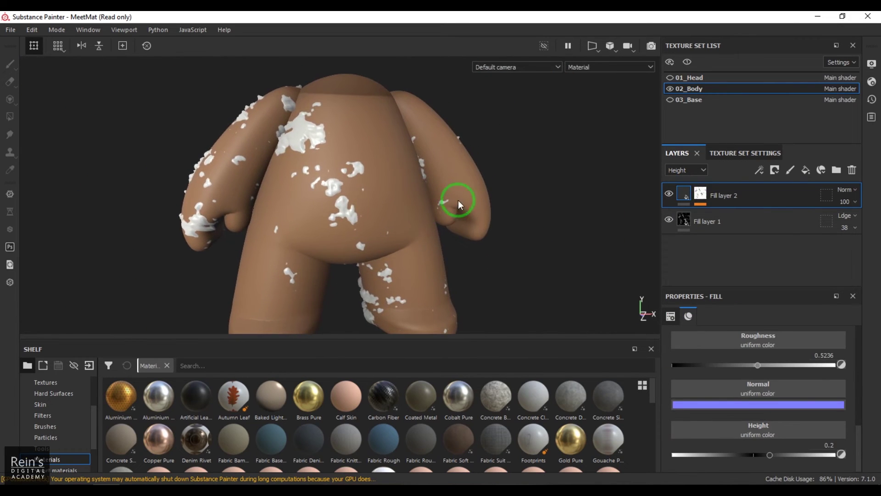
mouse_move(861, 445)
left_mouse_down()
mouse_move(854, 399)
mouse_move(855, 432)
left_mouse_up()
left_click_drag(808, 400, 855, 399)
left_click_drag(794, 402, 787, 403)
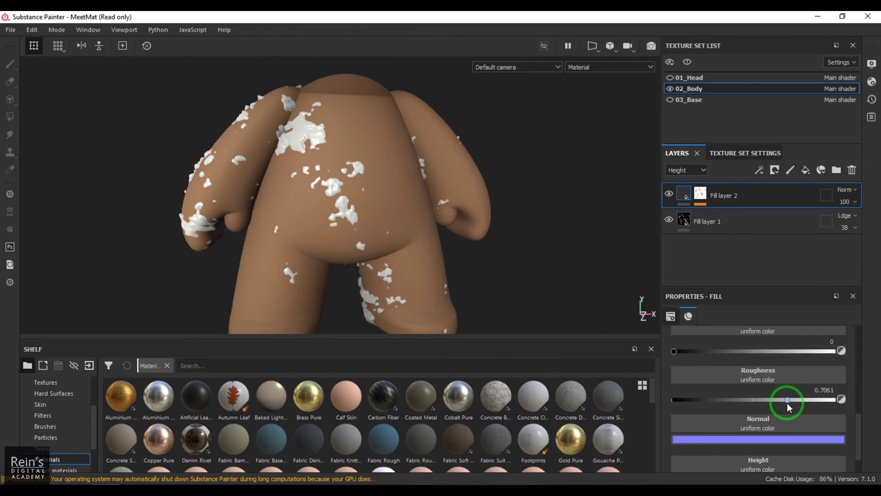
scroll(776, 388, "up", 1)
scroll(775, 387, "up", 2)
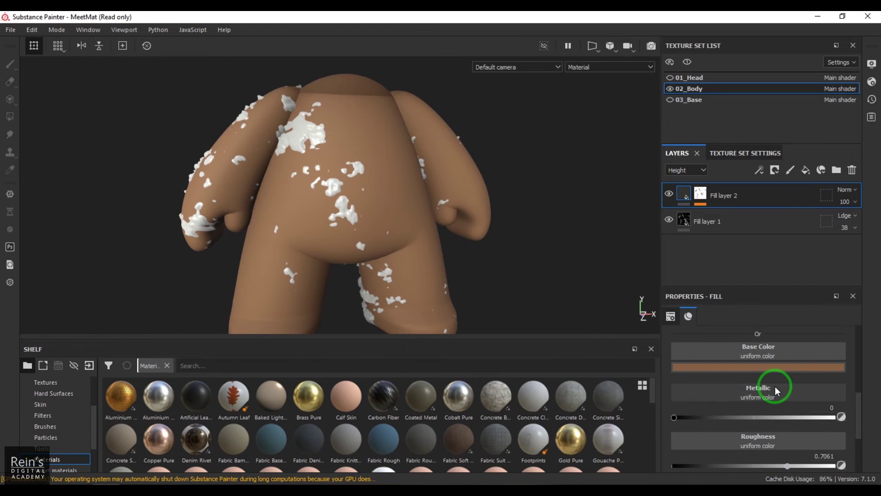
scroll(775, 384, "down", 4)
left_click(829, 454)
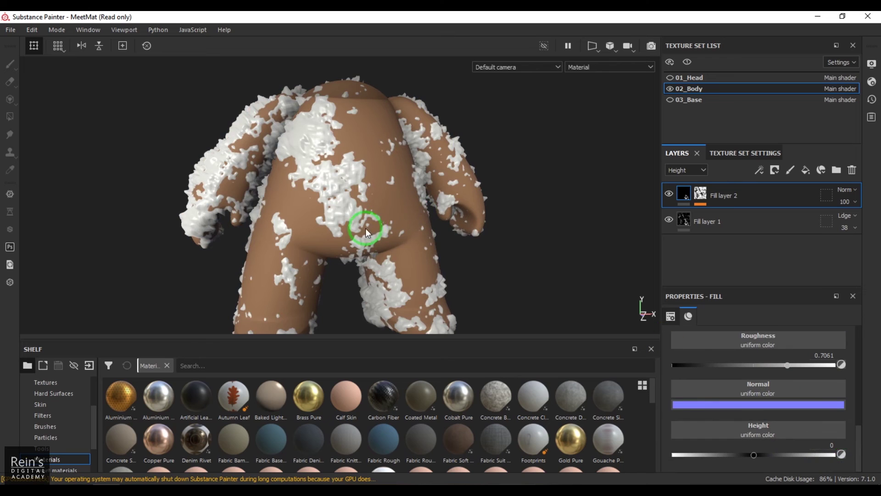
left_click_drag(368, 227, 452, 273, "alt")
scroll(248, 220, "down", 3)
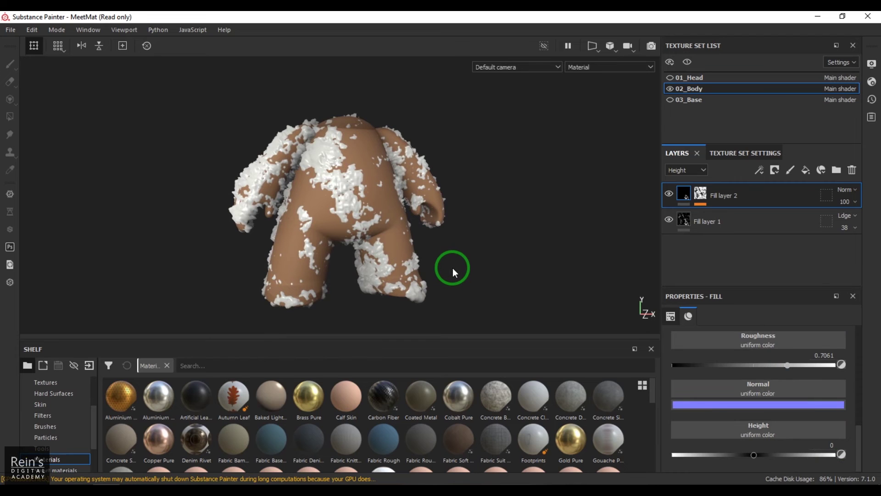
Step: Add another height-combination mask to Fill layer 2, then bring up Fill layer 1's Dirt 4 Height slot
left_click(775, 170)
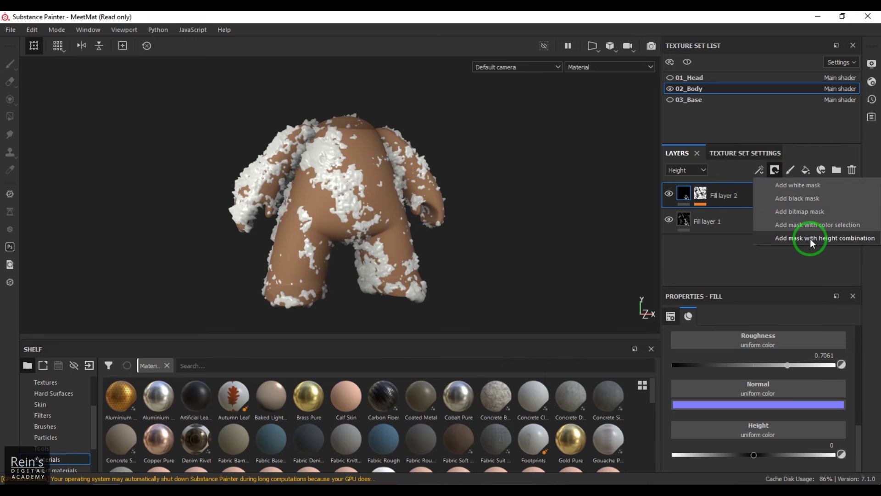
left_click(825, 237)
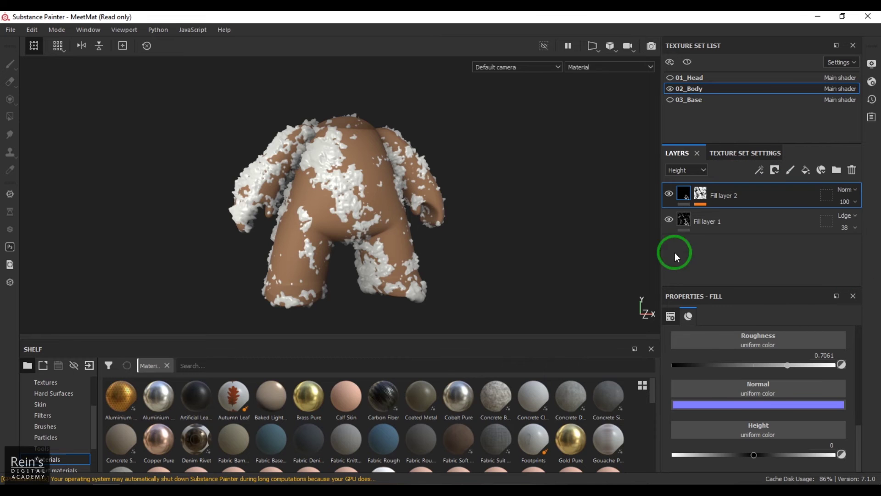
left_click(700, 194)
scroll(798, 413, "up", 5)
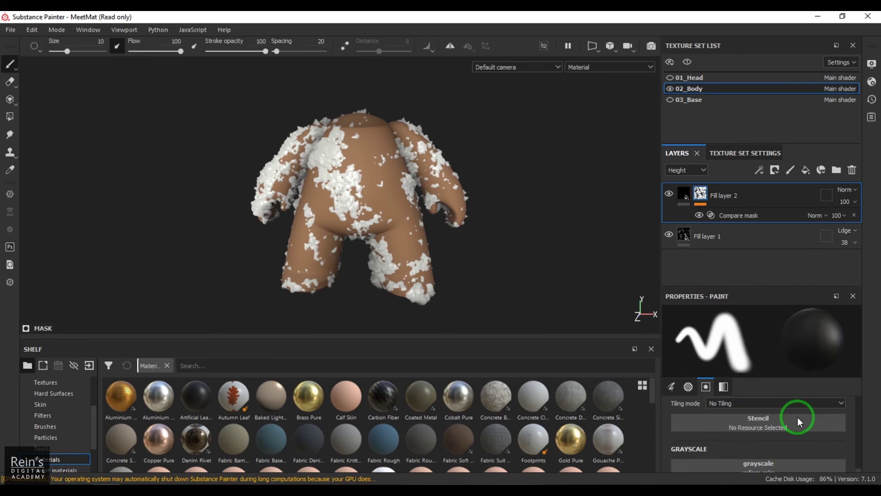
scroll(804, 427, "up", 6)
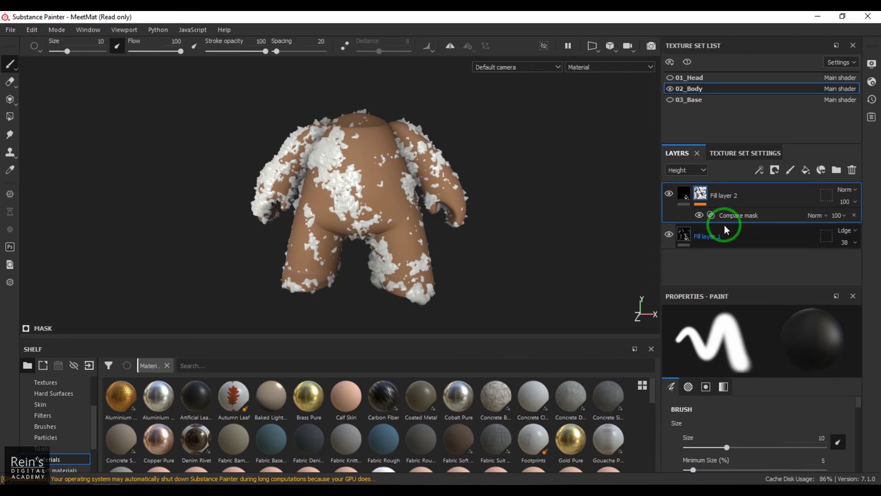
left_click(684, 193)
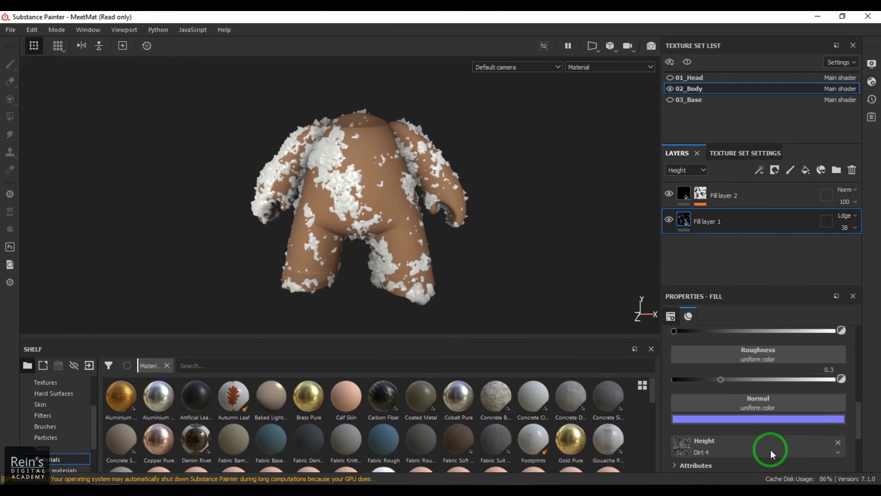
left_click(770, 450)
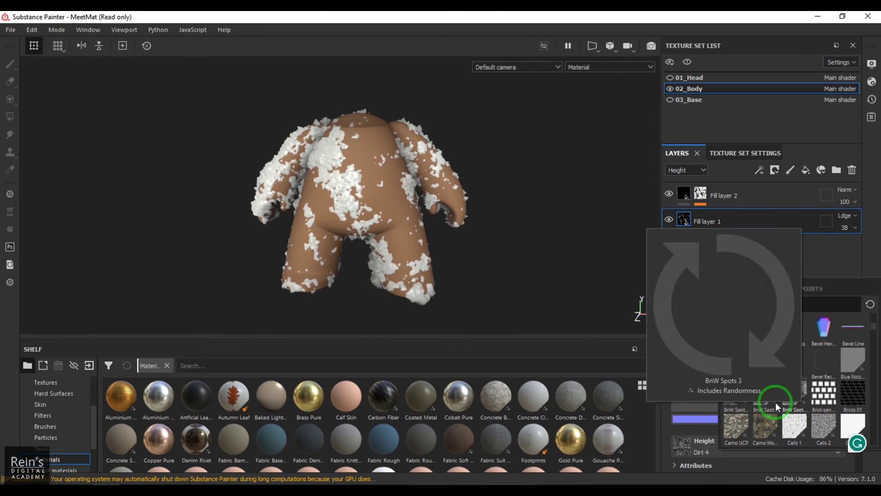
Step: Try BnW Spots 2, then Cells 4 as Fill layer 1's height texture
left_click(774, 389)
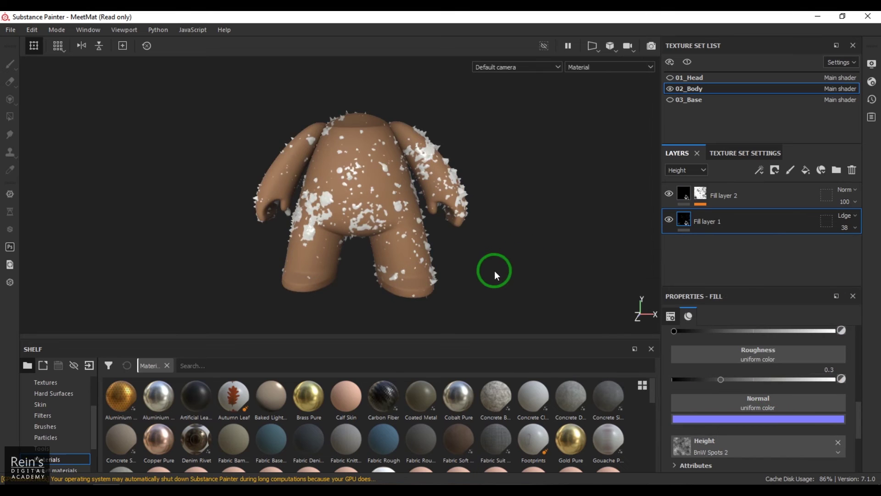
scroll(500, 276, "up", 4)
left_click(735, 442)
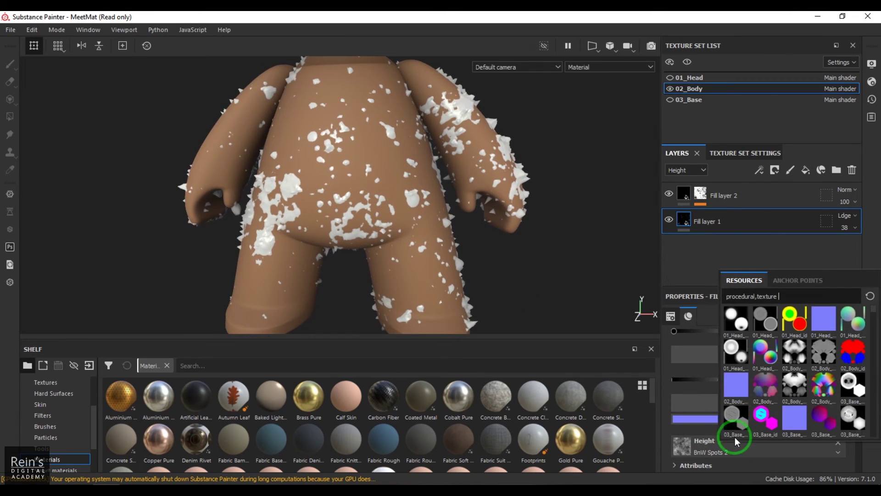
scroll(734, 391, "down", 5)
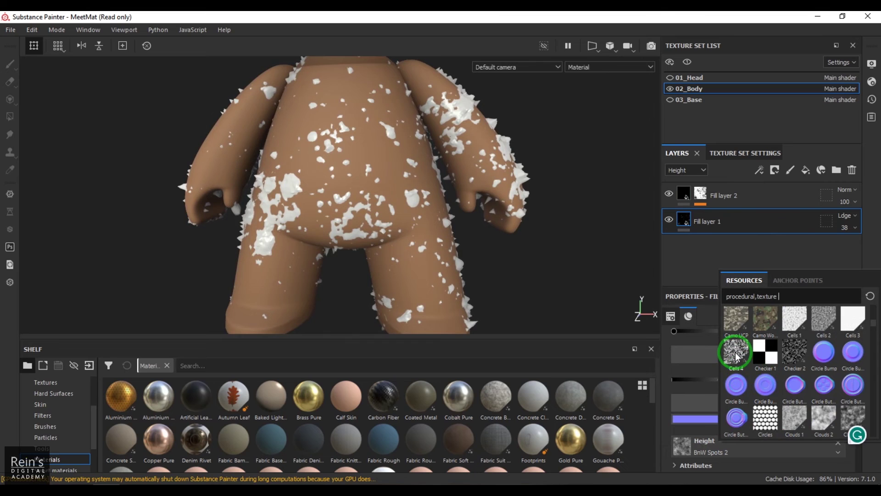
left_click(736, 354)
Step: Use Checker 2 as the height texture with a UV scale of 3
left_click(765, 446)
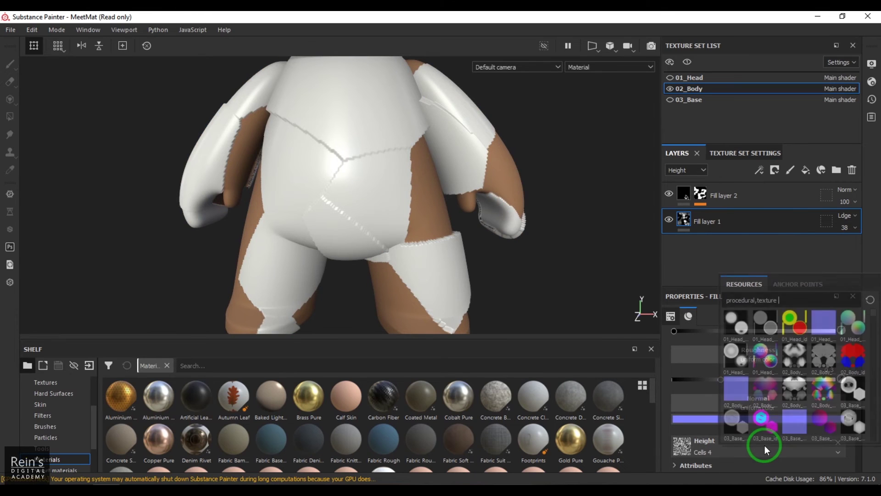
scroll(766, 379, "down", 5)
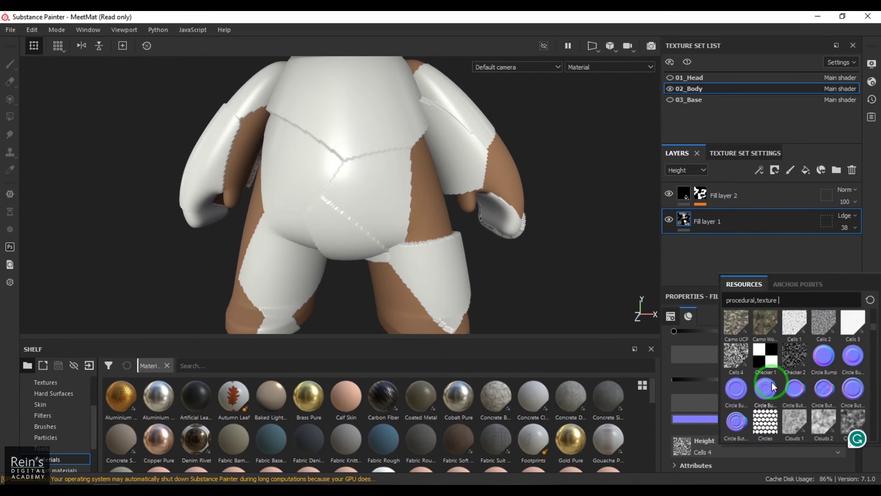
left_click(798, 357)
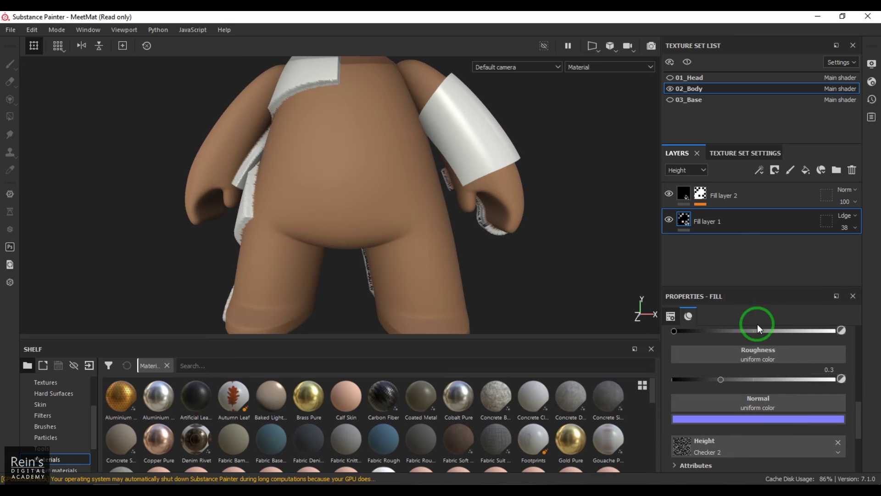
scroll(779, 370, "up", 5)
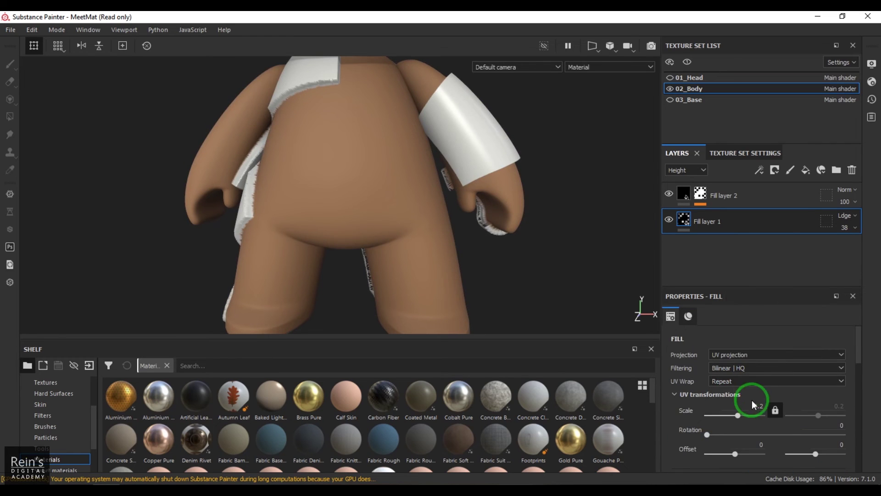
left_click(751, 406)
type("0.2")
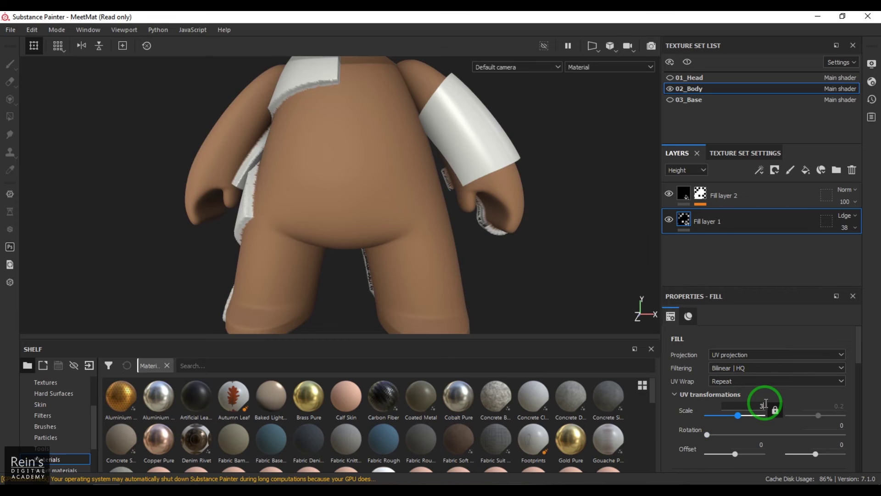
type("3")
key("Return")
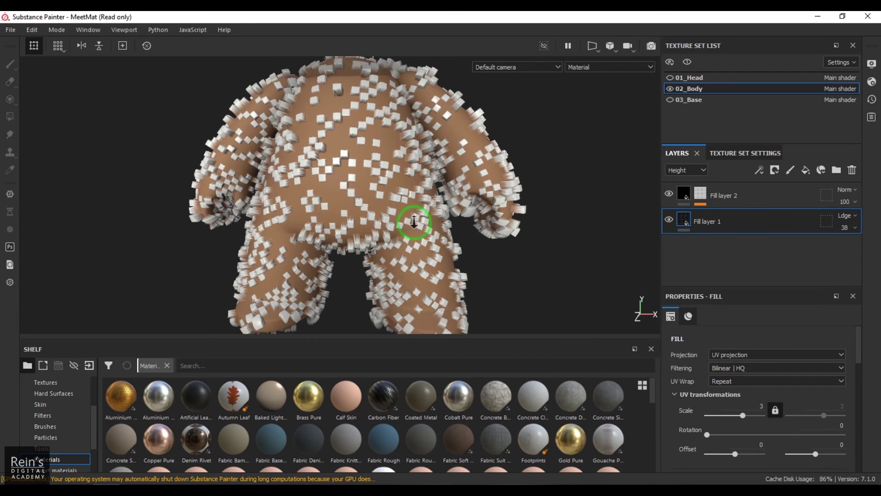
mouse_move(414, 222)
left_mouse_down("alt")
mouse_move(491, 218)
mouse_move(508, 226)
mouse_move(404, 205)
mouse_move(397, 211)
left_mouse_up("alt")
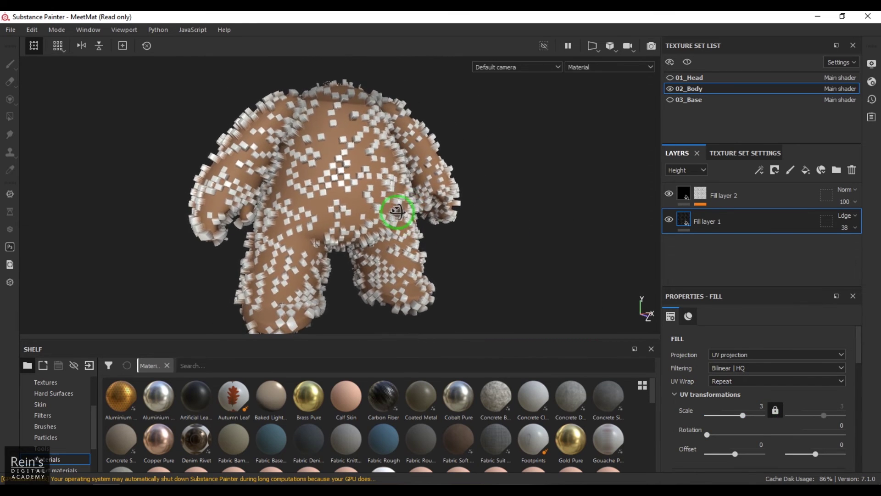
scroll(781, 402, "down", 2)
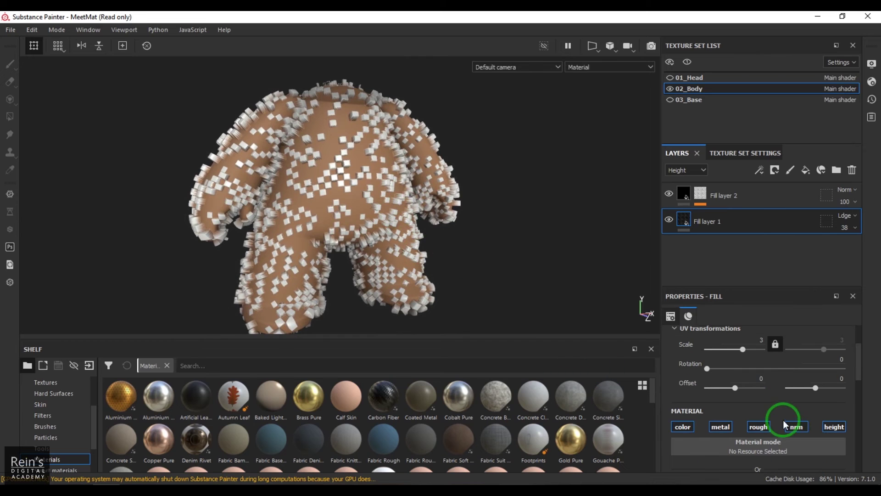
scroll(782, 429, "down", 6)
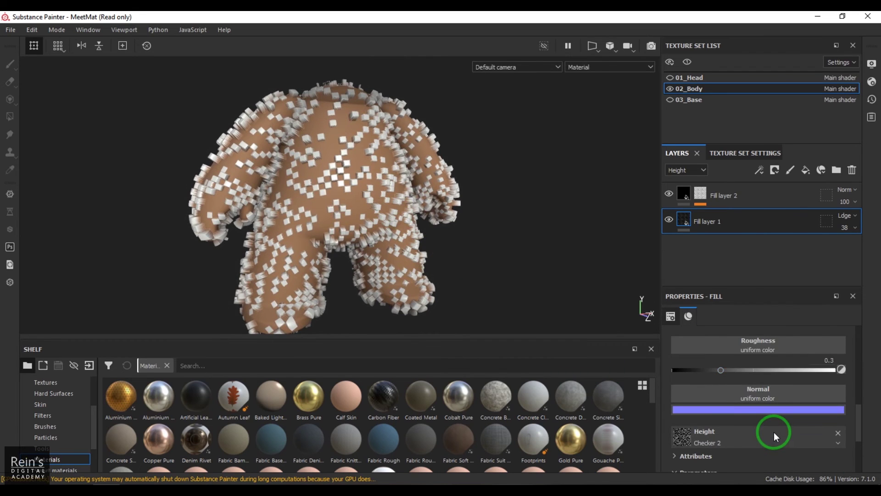
Step: Switch the height texture to Grunge Dirt Dried
left_click(774, 432)
left_click(794, 382)
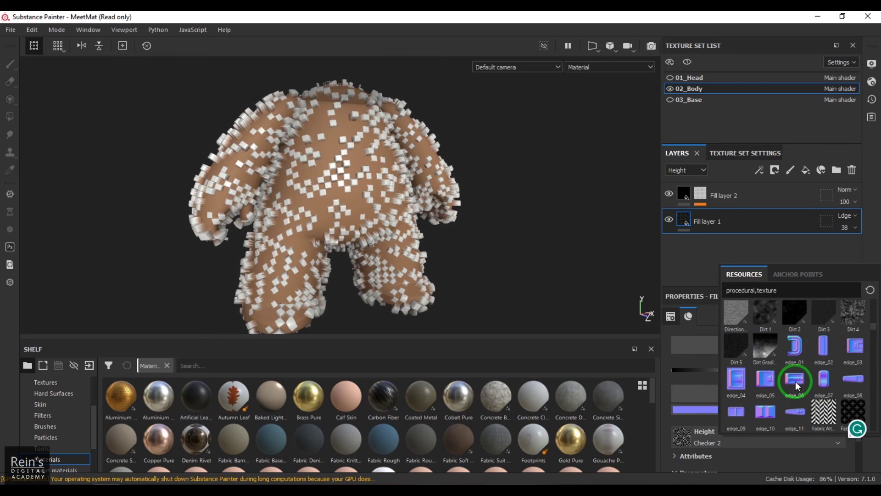
scroll(795, 381, "down", 1)
scroll(795, 382, "down", 1)
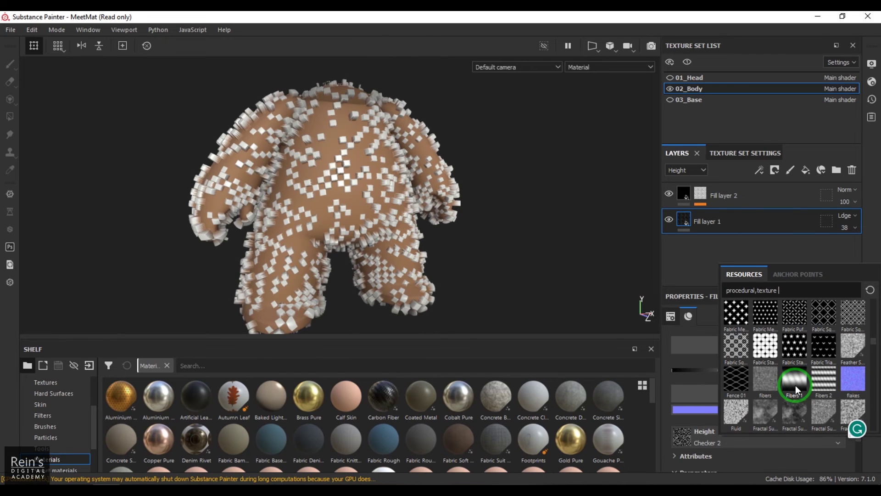
scroll(795, 384, "down", 3)
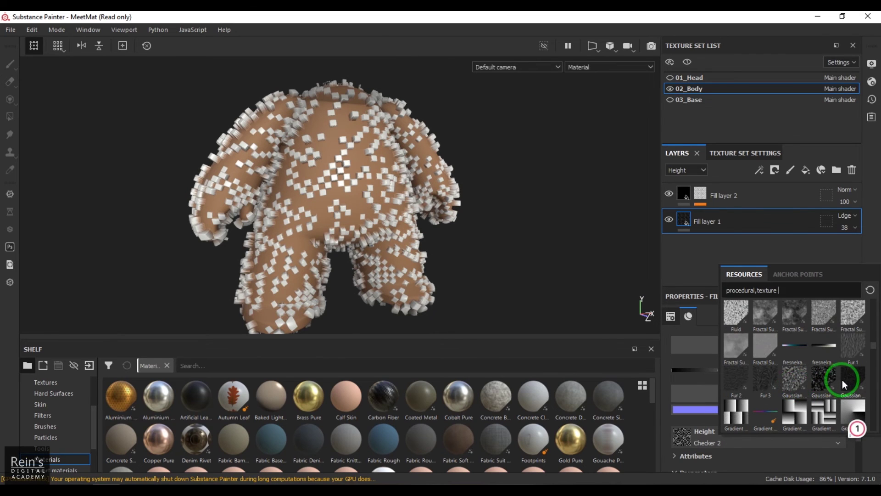
scroll(842, 380, "down", 1)
scroll(830, 384, "down", 1)
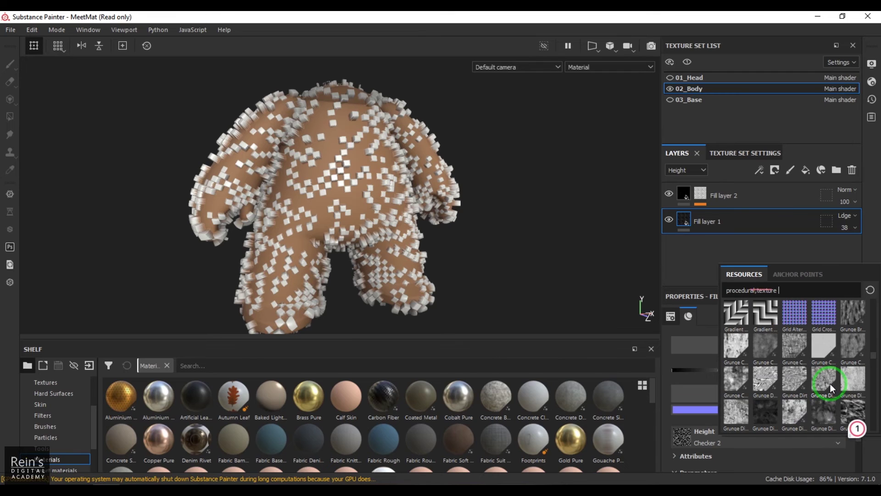
left_click(830, 383)
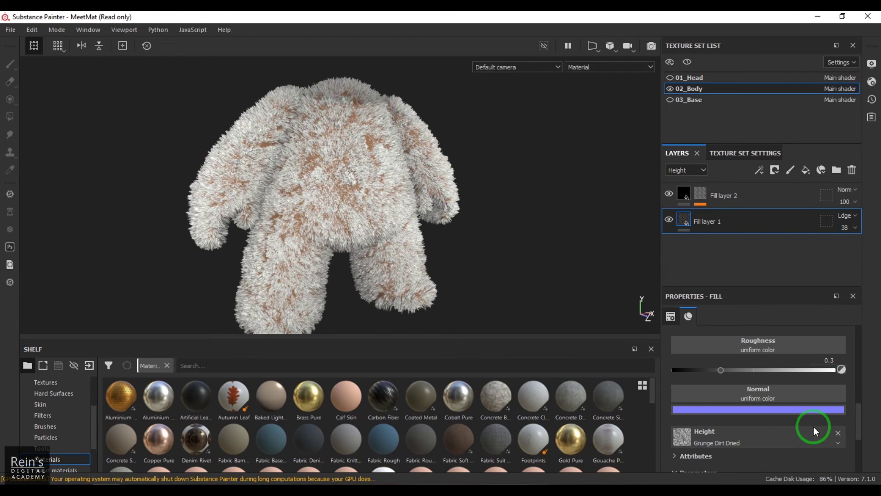
scroll(318, 221, "up", 5)
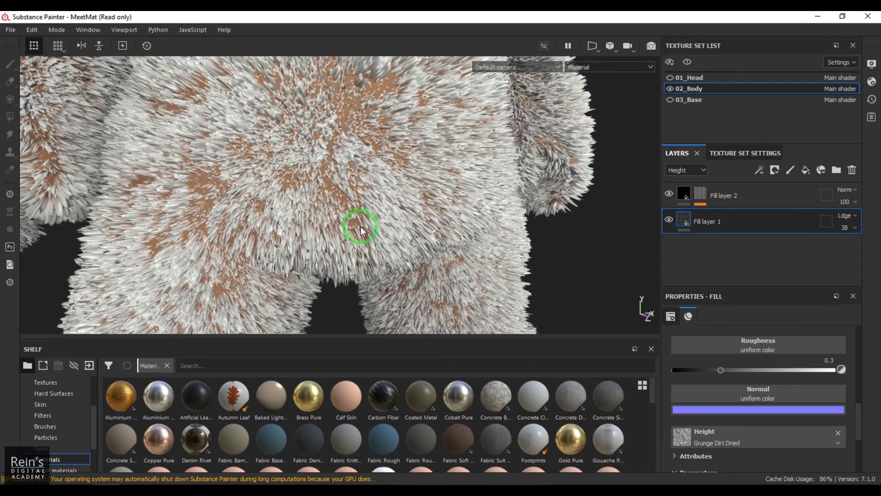
scroll(361, 226, "down", 6)
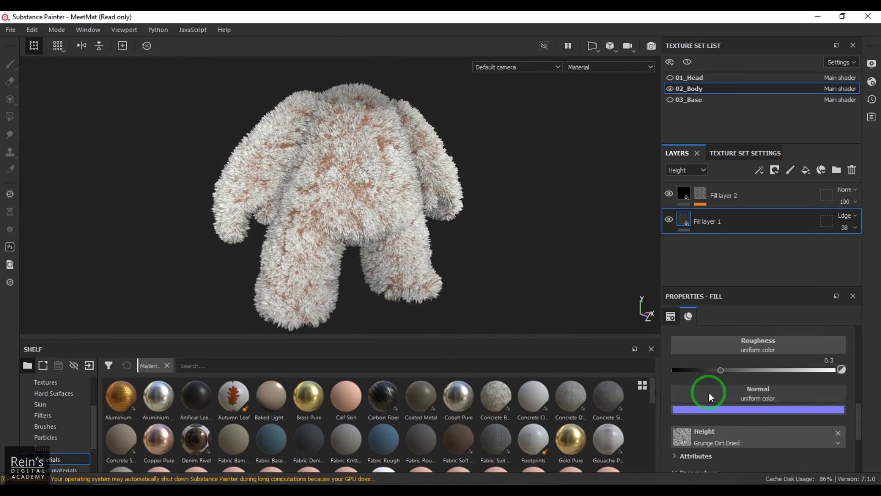
Step: Try Directional Noise 2 and Creases Soft, then settle on Grunge Map 004 for height
left_click(778, 436)
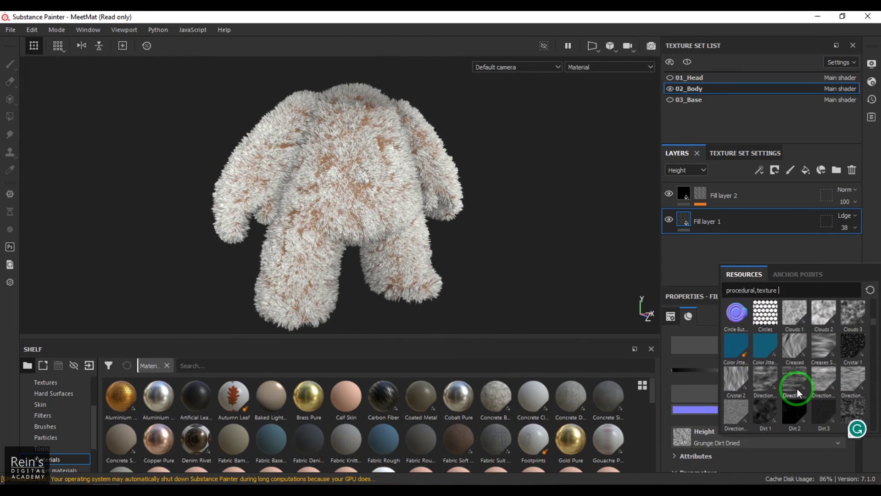
left_click(798, 380)
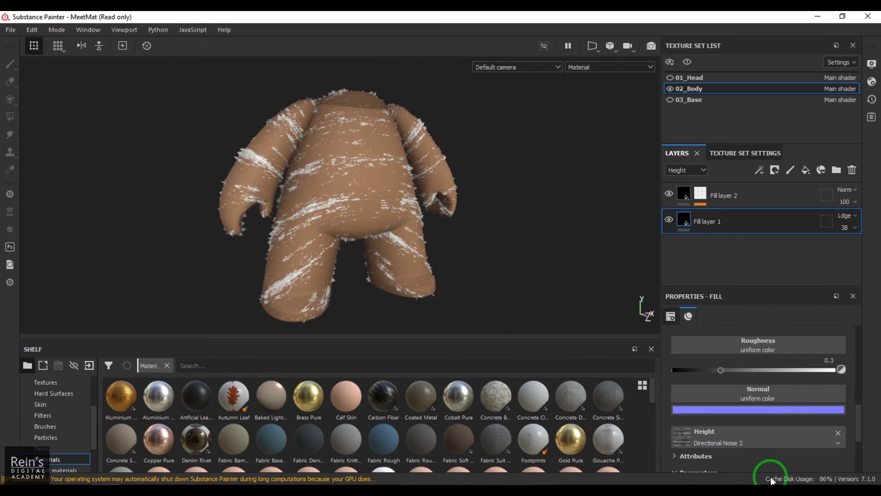
left_click(778, 436)
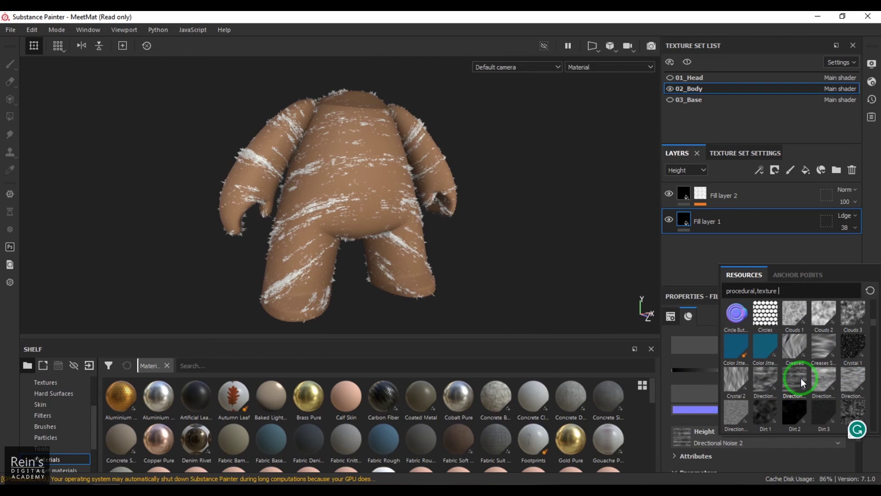
left_click(819, 360)
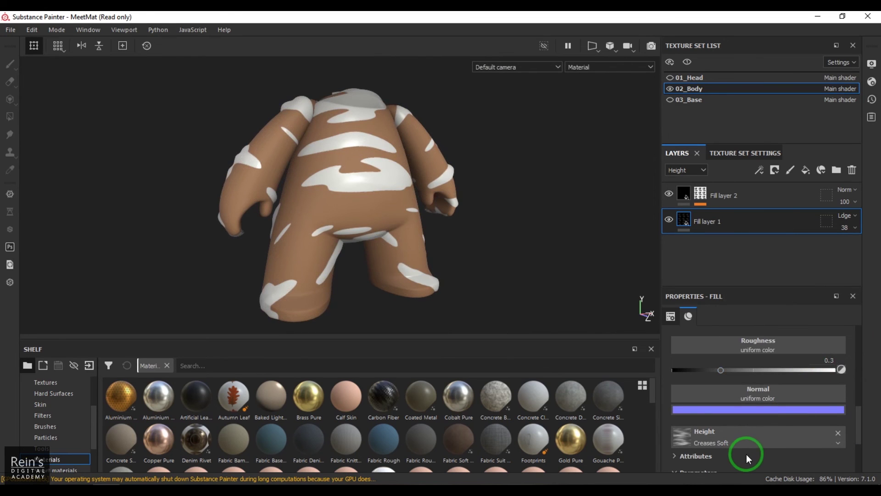
left_click(796, 439)
scroll(825, 387, "down", 3)
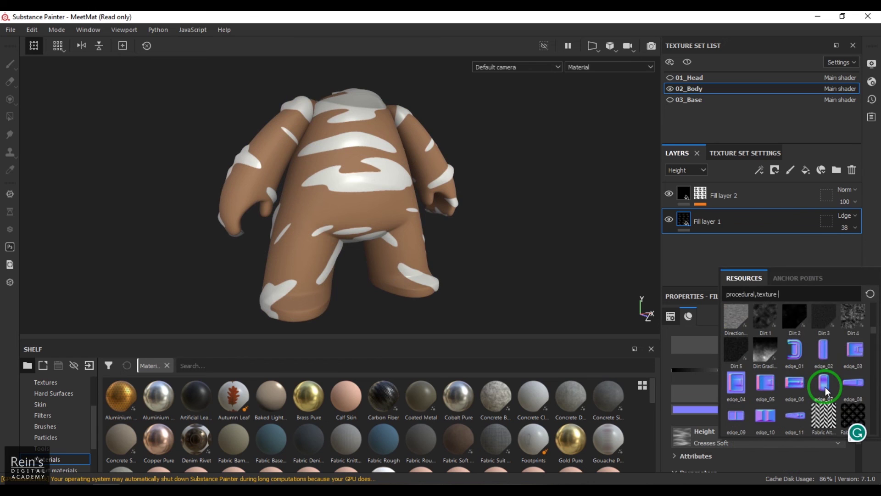
scroll(825, 388, "down", 3)
scroll(824, 387, "down", 5)
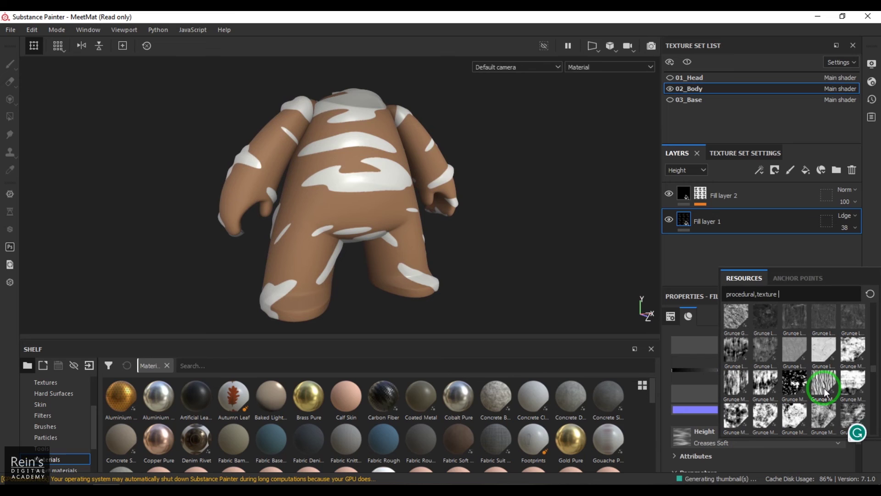
left_click(793, 382)
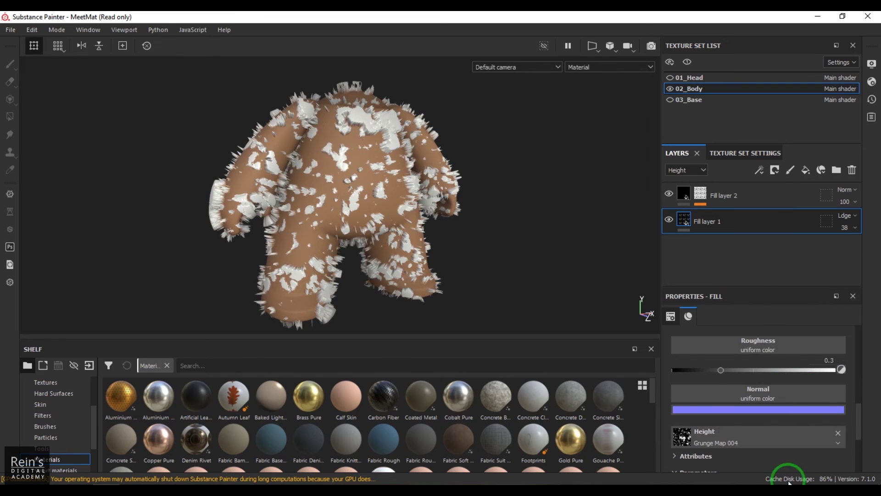
Step: Use Grunge Map 005 as the height texture and orbit to inspect the displacement
left_click(780, 438)
scroll(805, 398, "down", 5)
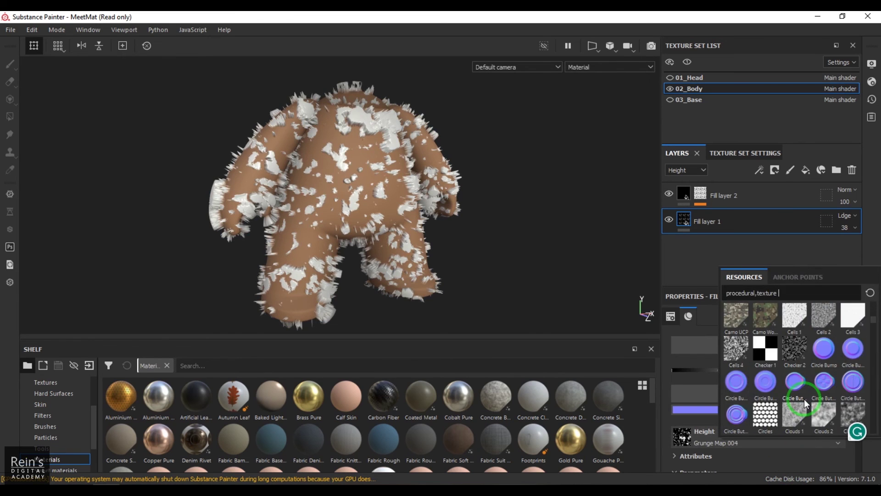
scroll(803, 402, "down", 5)
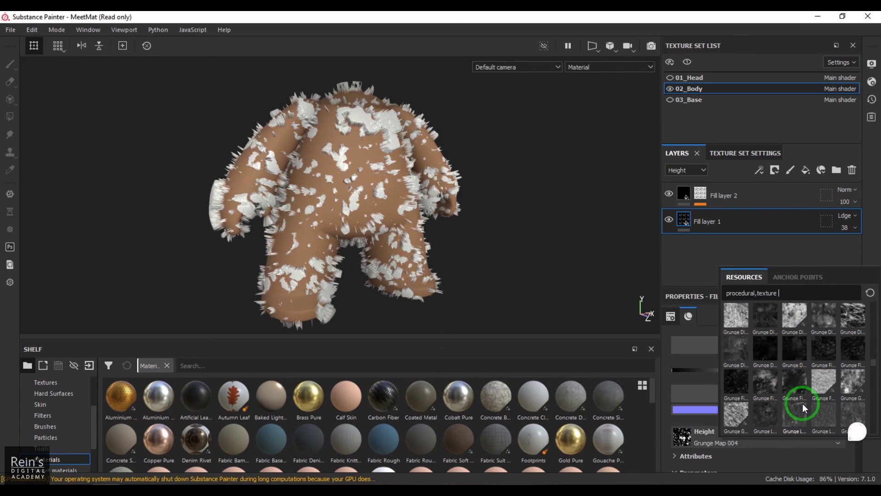
scroll(802, 404, "down", 5)
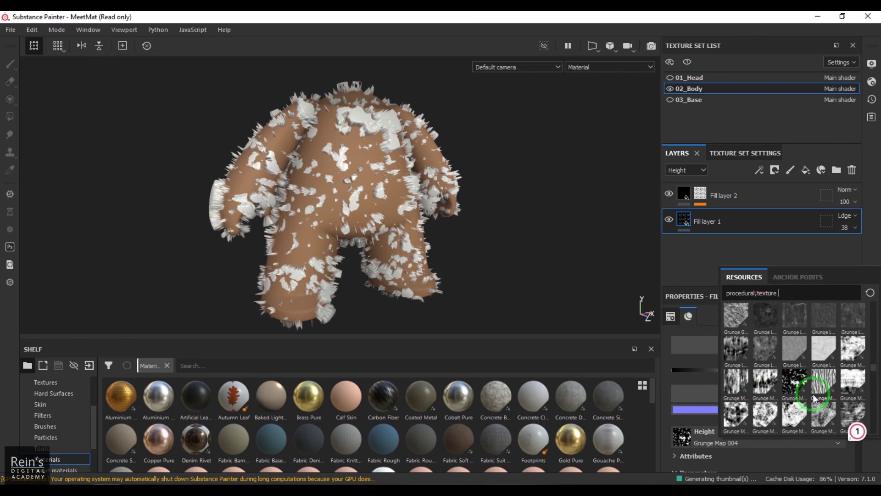
left_click(826, 367)
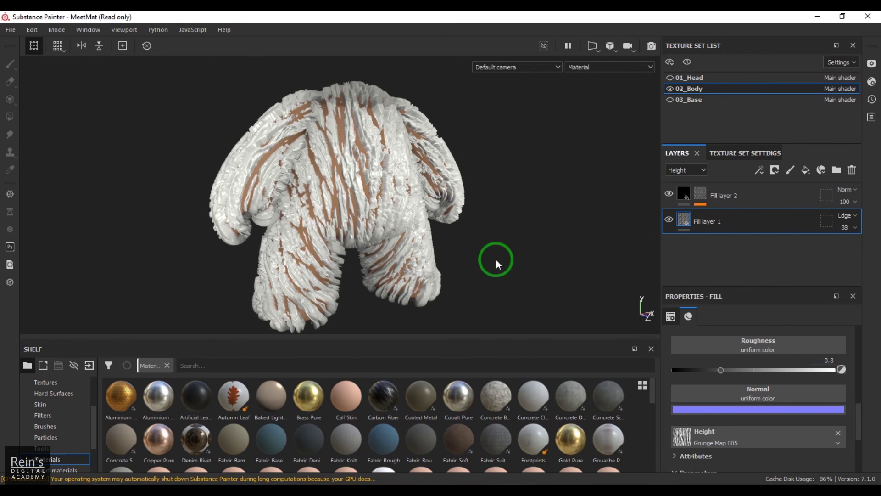
left_click_drag(507, 232, 452, 233, "alt")
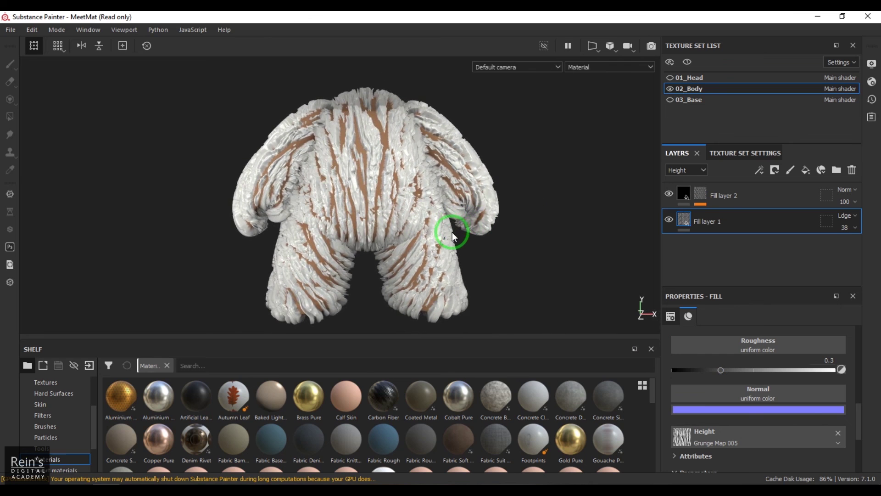
Step: Switch the height texture to Grunge Stains Heavy and browse the texture list for another
left_click(748, 430)
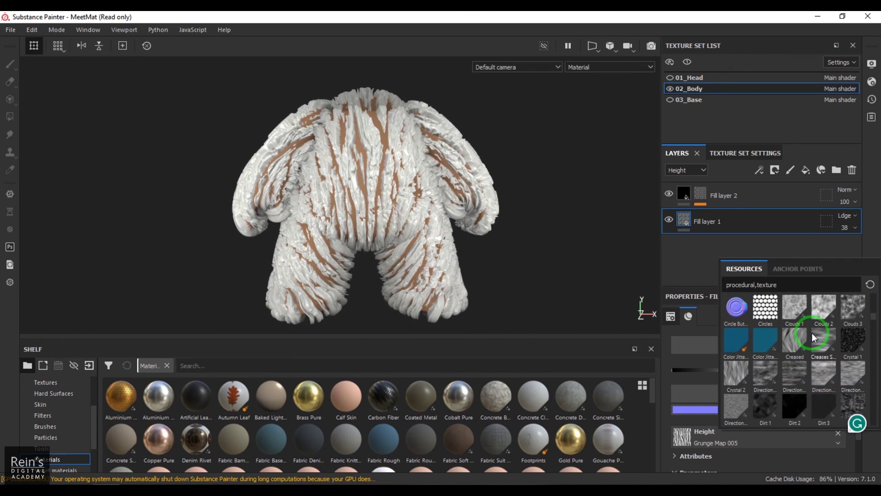
scroll(813, 335, "down", 5)
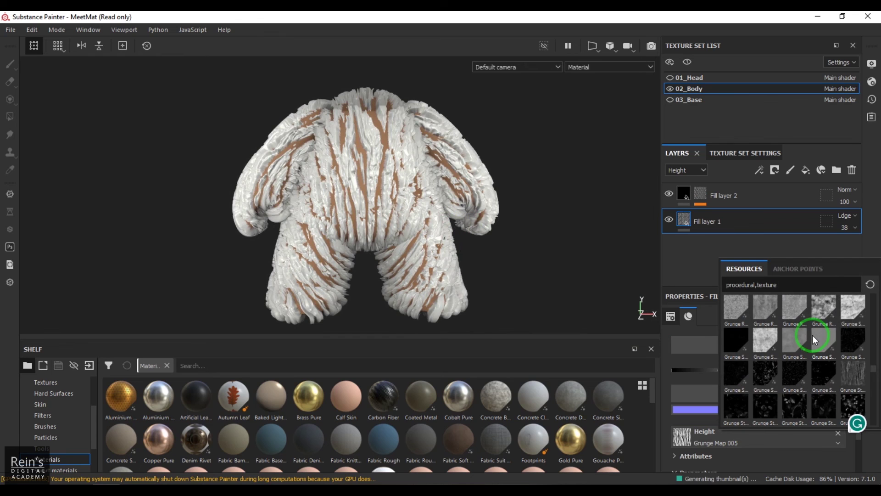
scroll(827, 363, "up", 2)
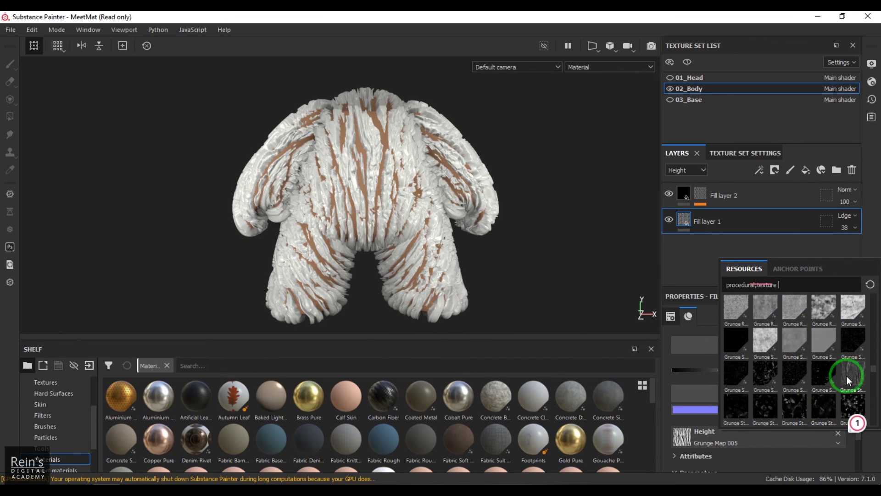
left_click(847, 376)
left_click(766, 452)
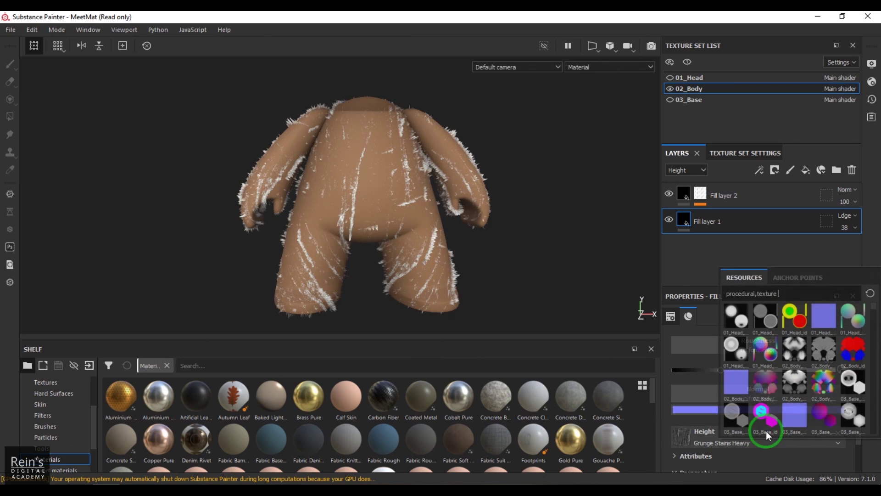
scroll(808, 369, "down", 8)
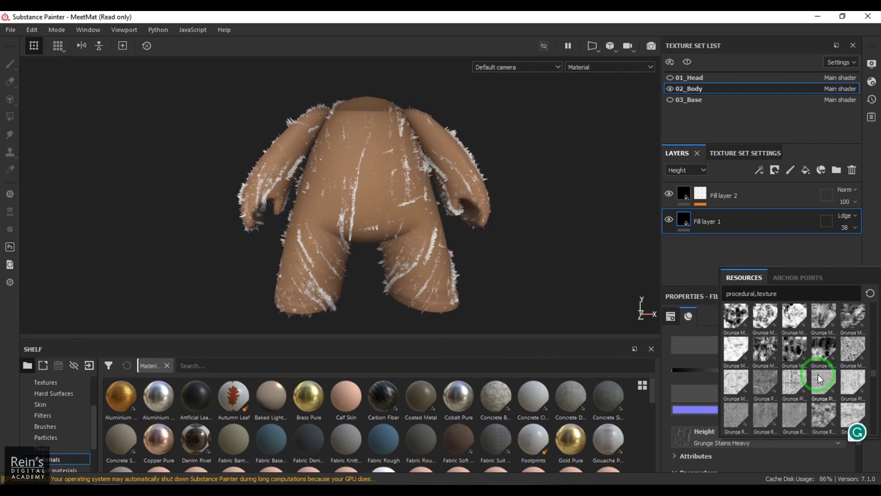
scroll(818, 374, "down", 8)
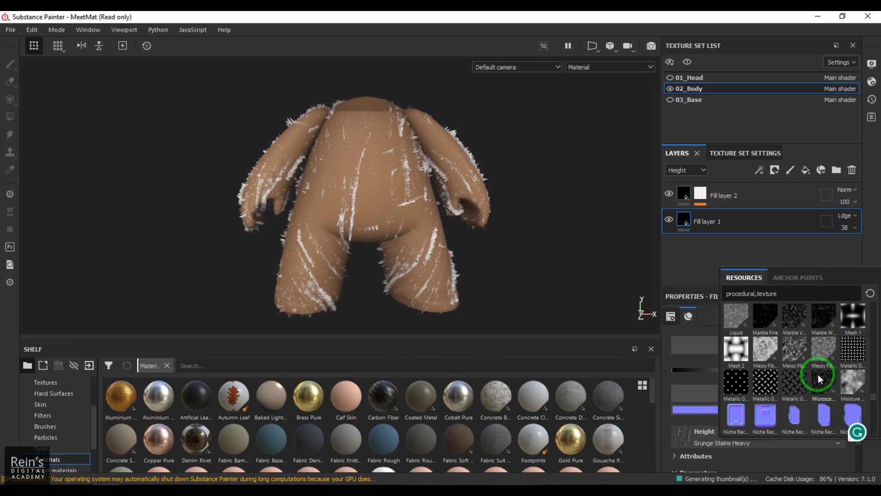
scroll(818, 374, "down", 6)
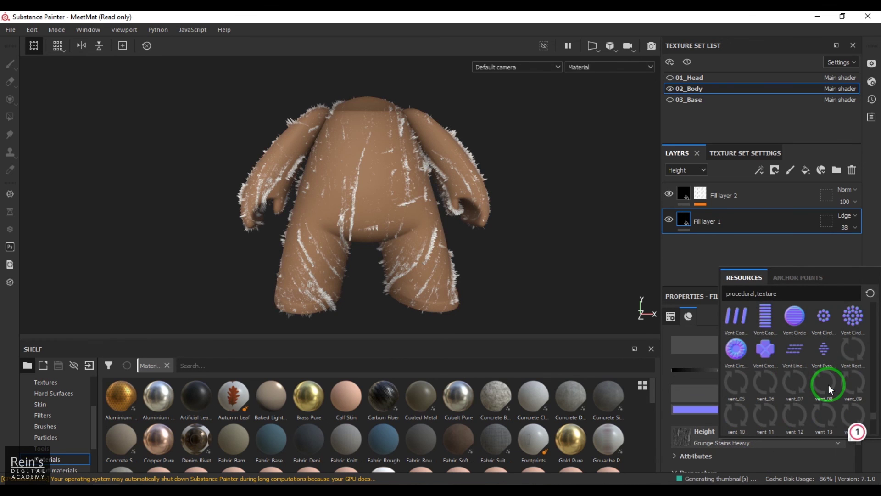
scroll(828, 385, "up", 2)
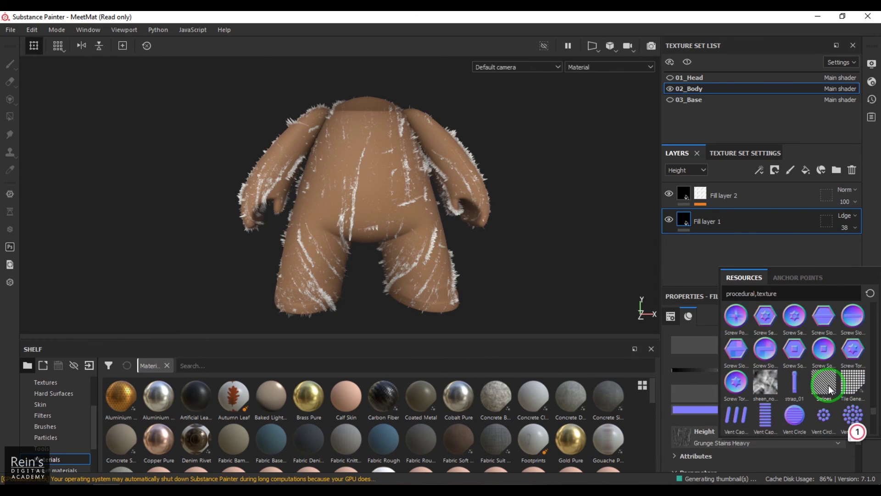
scroll(828, 385, "up", 4)
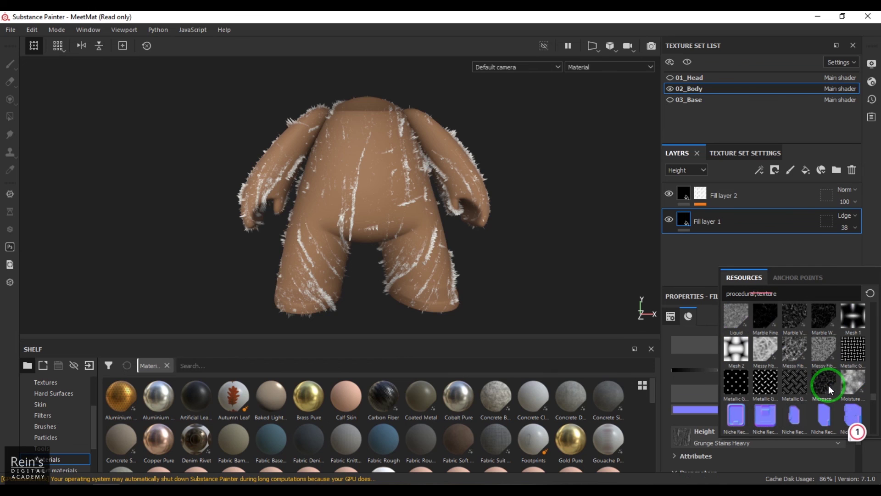
Step: Apply Messy Fibers 2, then Directional Noise 4 as Fill layer 1's height texture
left_click(792, 360)
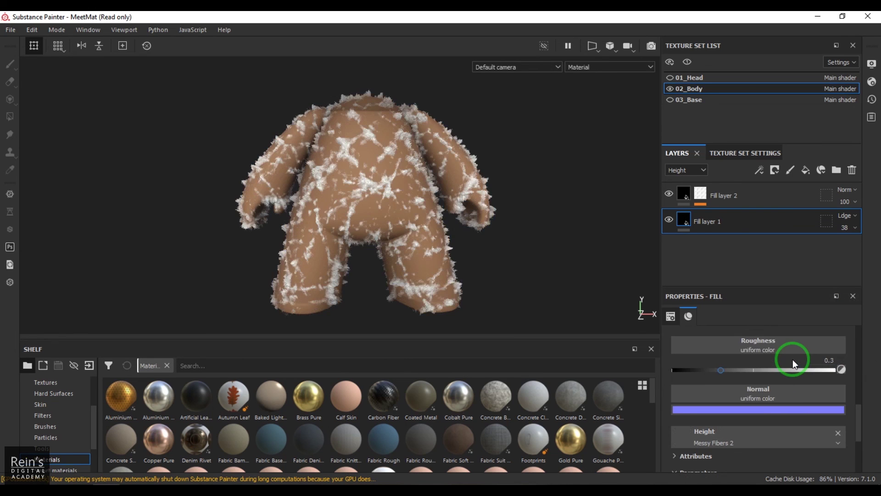
left_click_drag(395, 250, 527, 256, "alt")
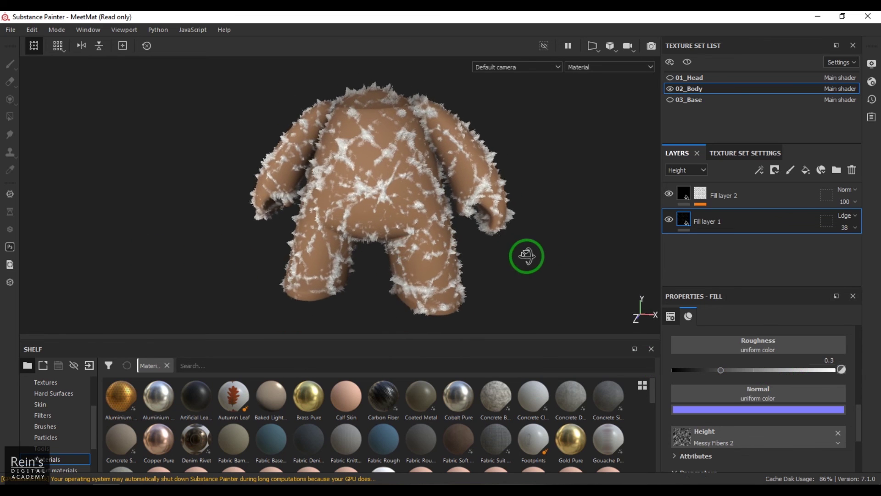
left_click(759, 430)
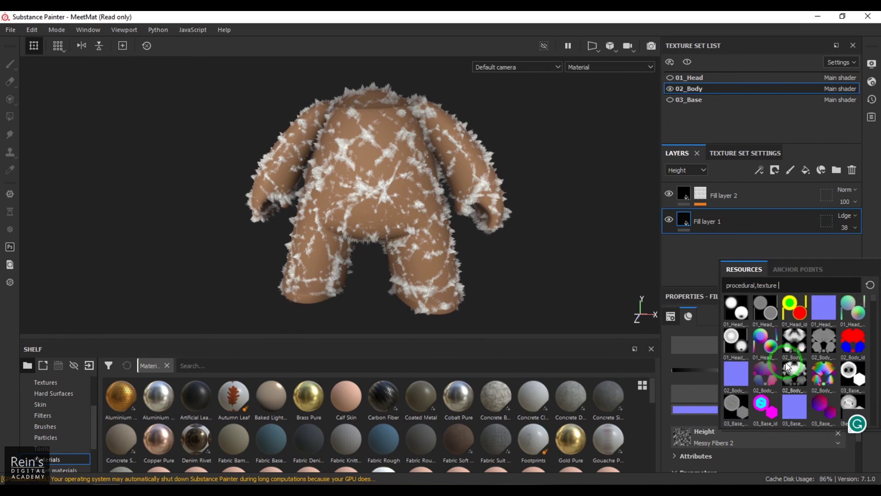
scroll(786, 363, "down", 3)
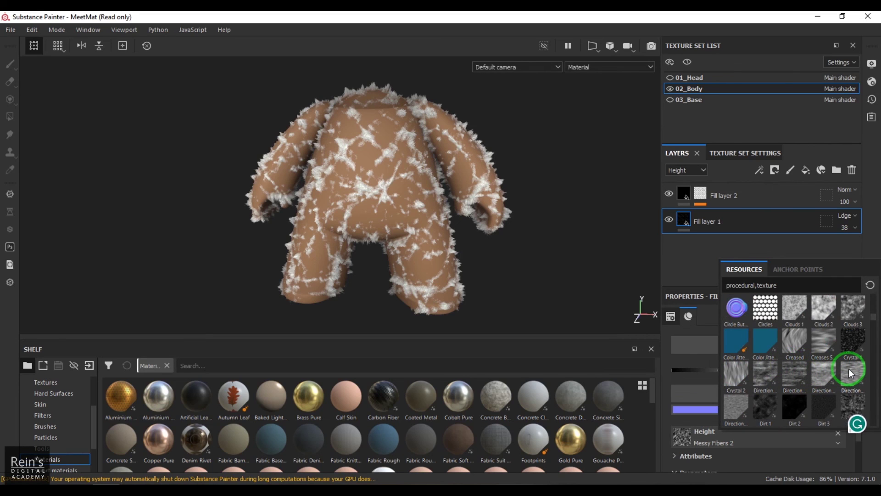
mouse_move(828, 370)
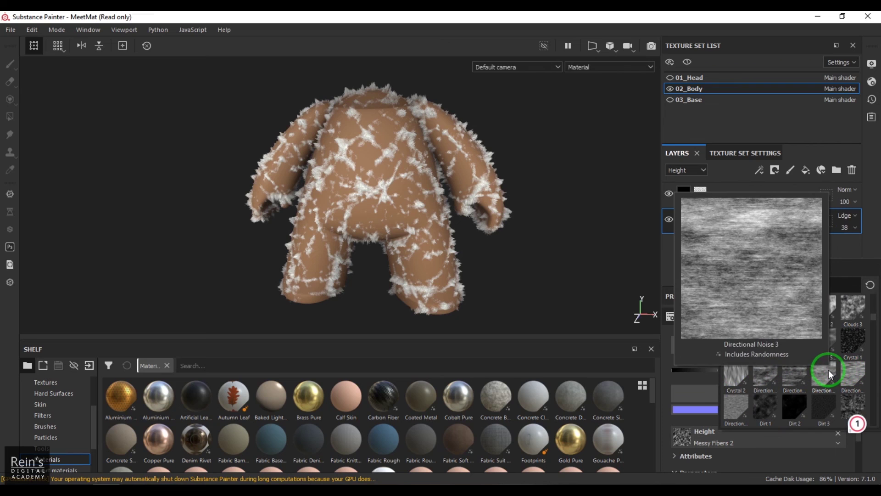
left_click(853, 368)
left_click_drag(466, 216, 652, 294, "alt")
Step: Switch the height texture to Crystal 2 and orbit to inspect the crystal pattern
left_click(771, 439)
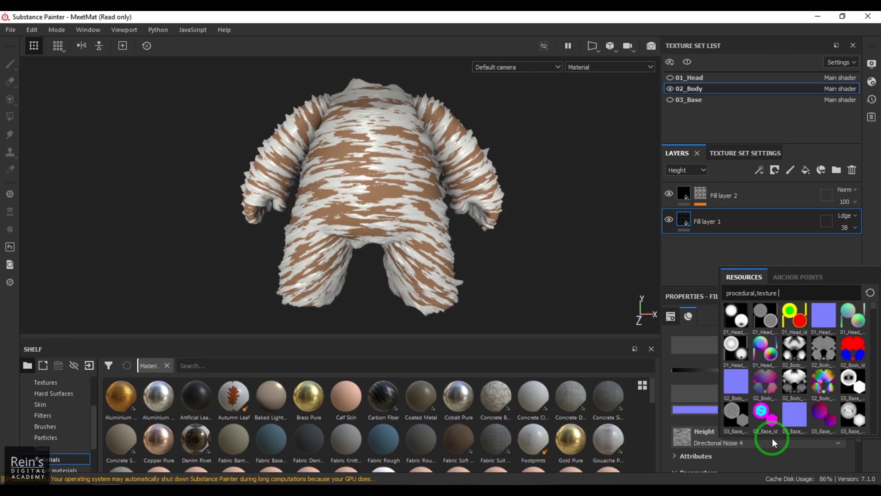
scroll(803, 404, "down", 5)
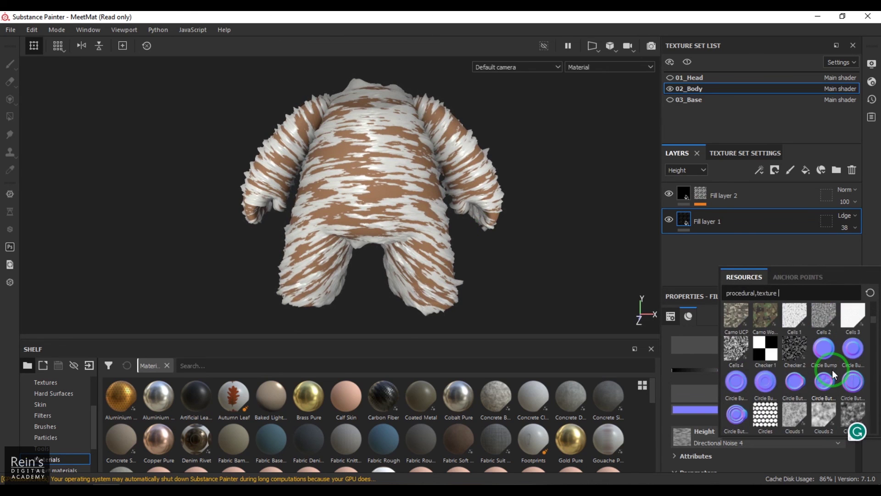
scroll(833, 369, "down", 3)
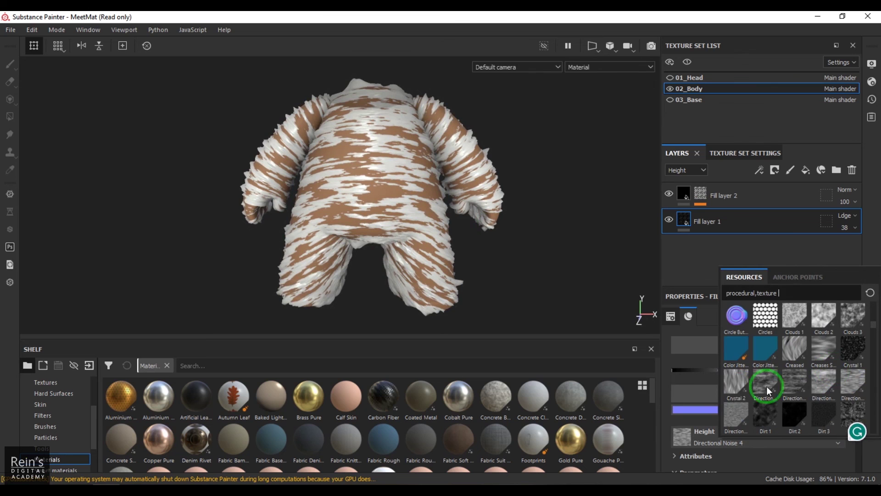
left_click(737, 383)
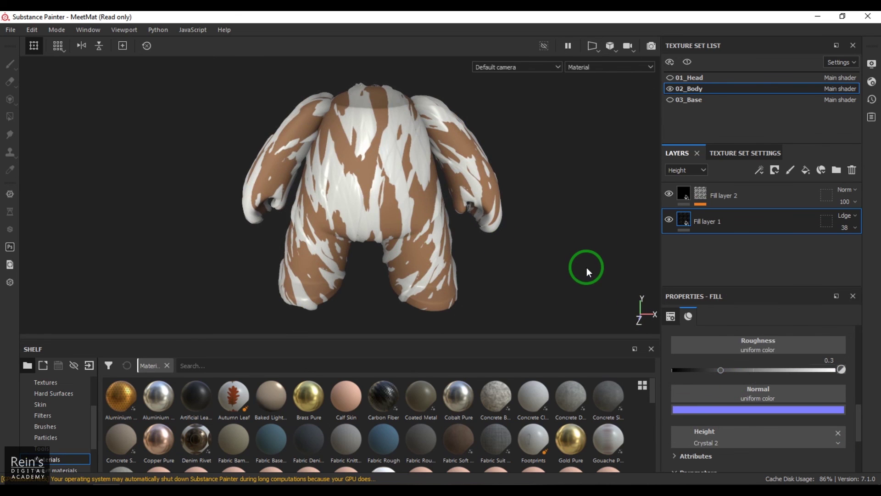
mouse_move(457, 221)
left_mouse_down("alt")
mouse_move(626, 228)
mouse_move(429, 222)
mouse_move(457, 246)
mouse_move(471, 218)
mouse_move(442, 216)
left_mouse_up("alt")
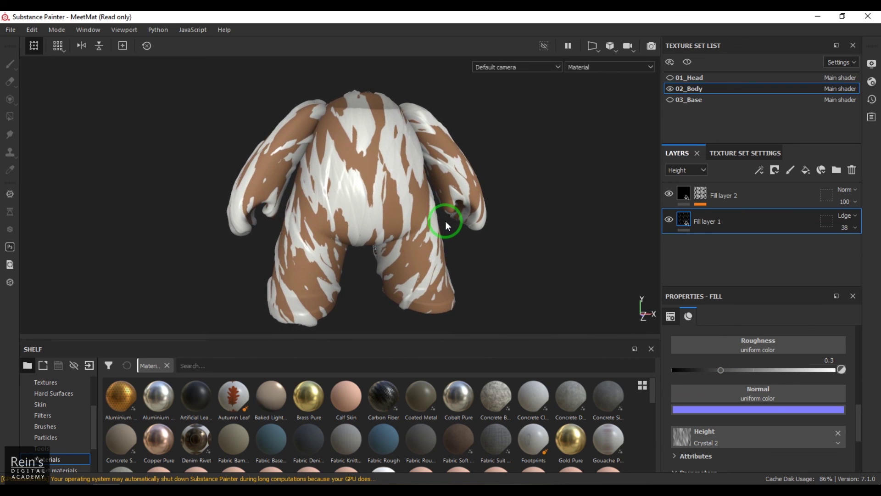